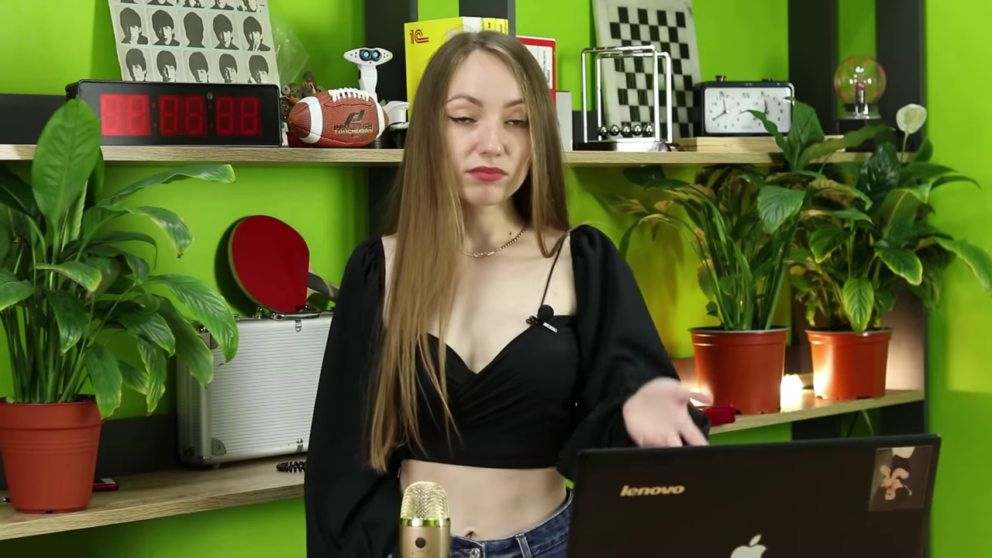
Step: Submit the company description and upload all the photos from the "твин пикс кафе" folder to the company profile
key(BackSpace)
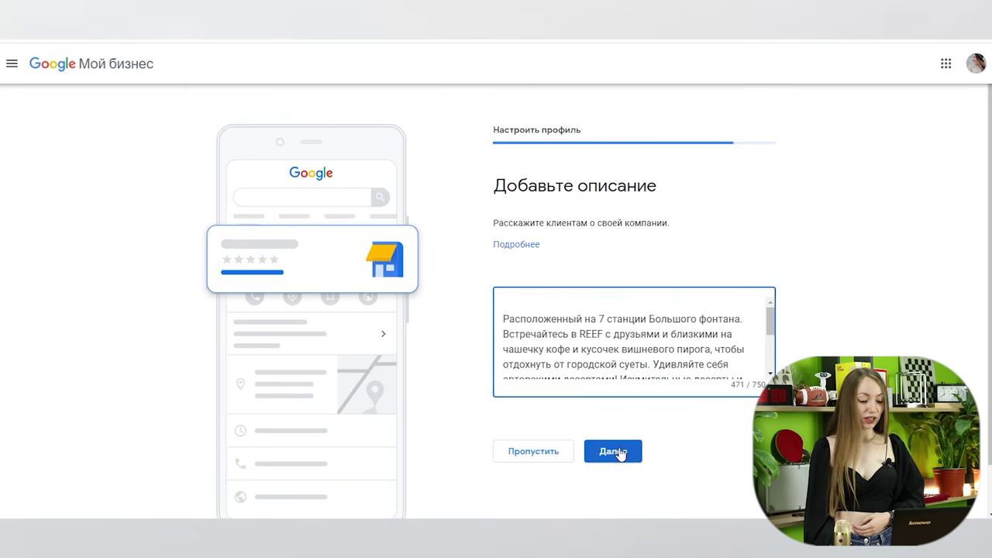
click(620, 453)
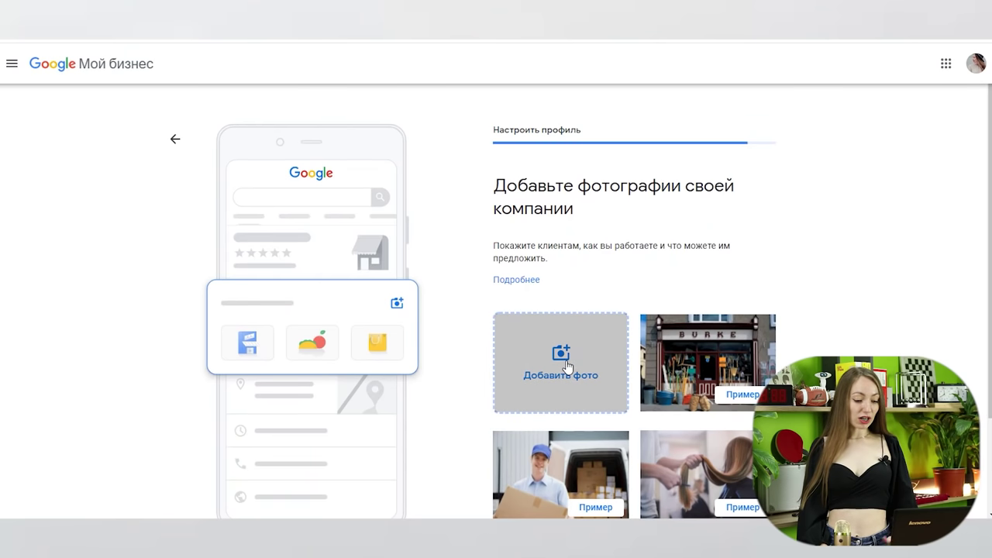
click(568, 366)
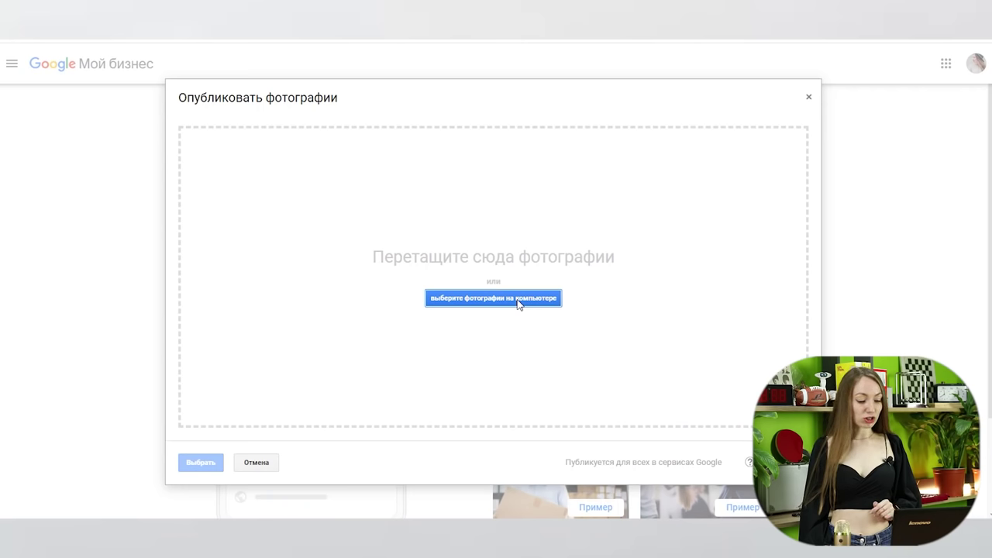
click(518, 302)
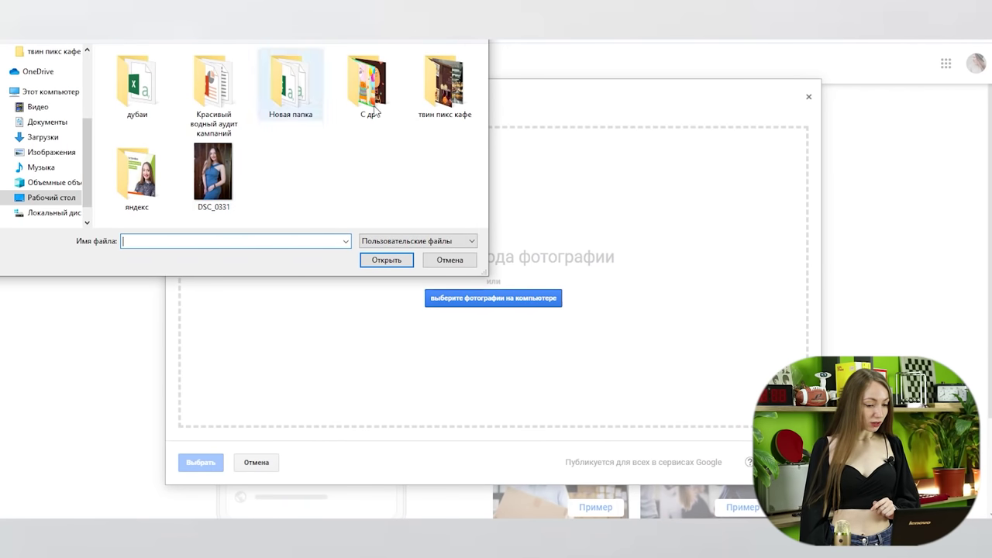
double_click(427, 99)
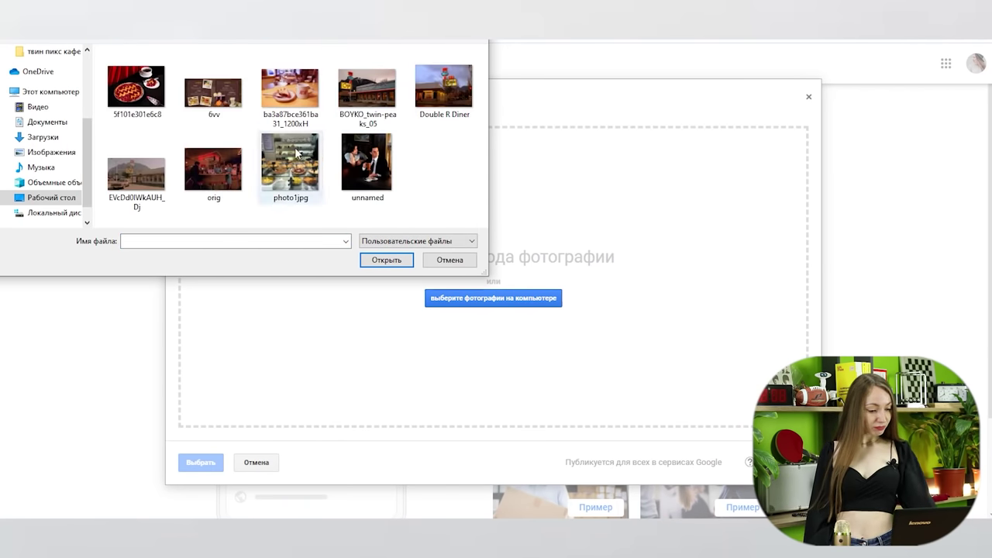
click(449, 96)
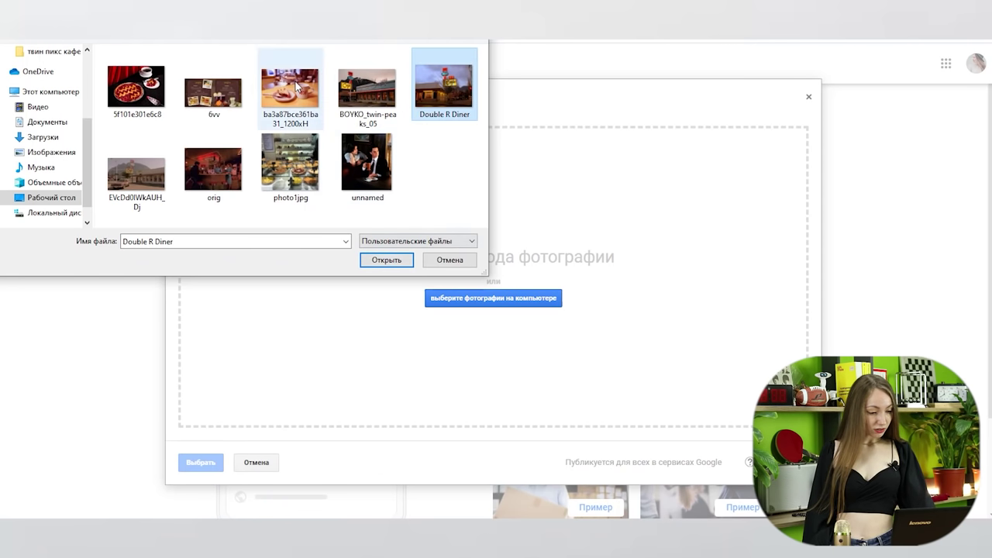
click(128, 97)
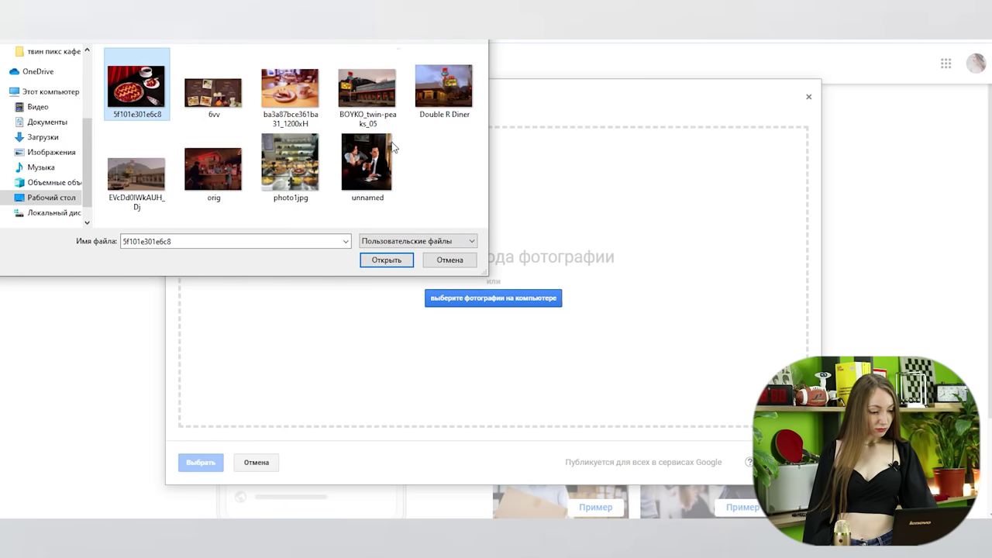
shift+click(366, 165)
click(387, 260)
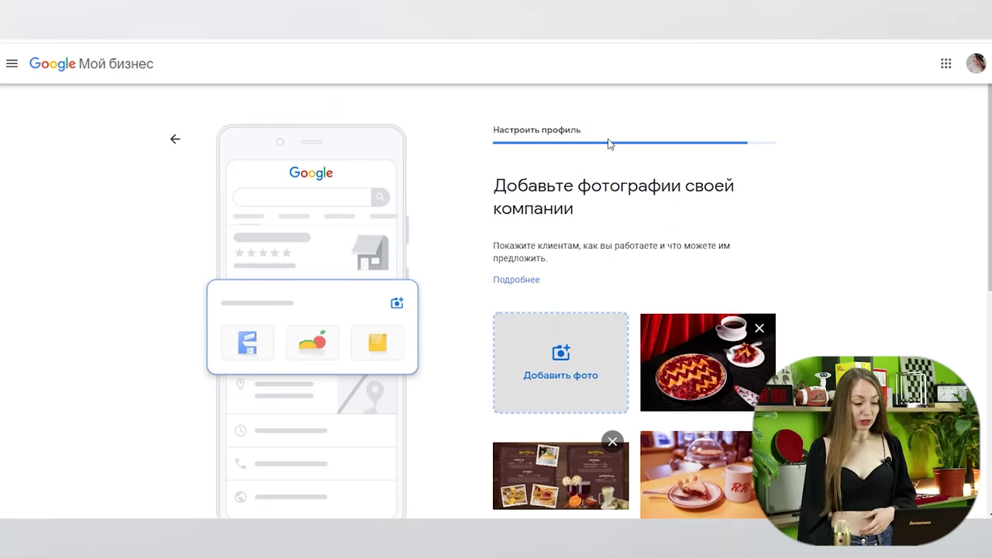
Step: Continue past the company photos, skip the 1500 грн. advertising bonus and finish the profile setup
scroll(784, 337, down, 6)
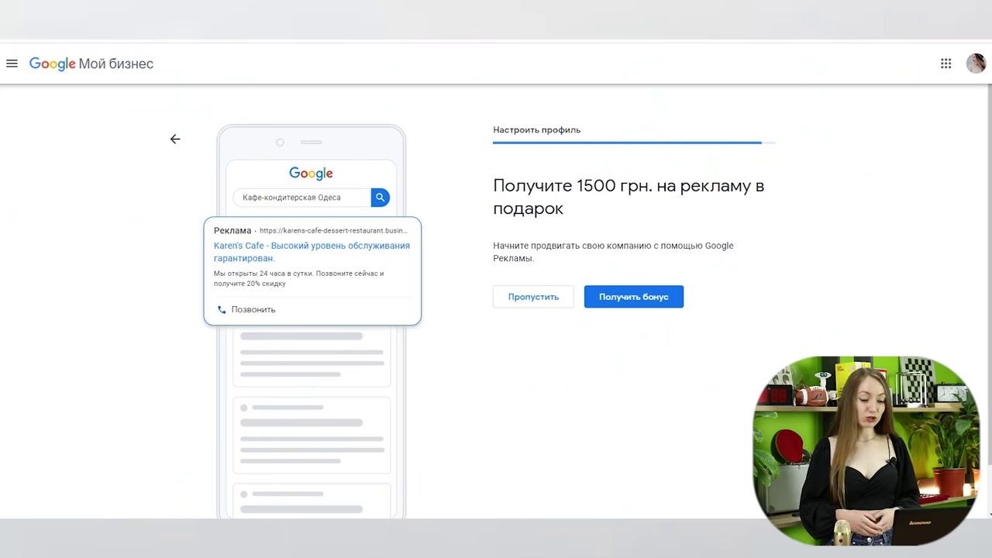
click(540, 304)
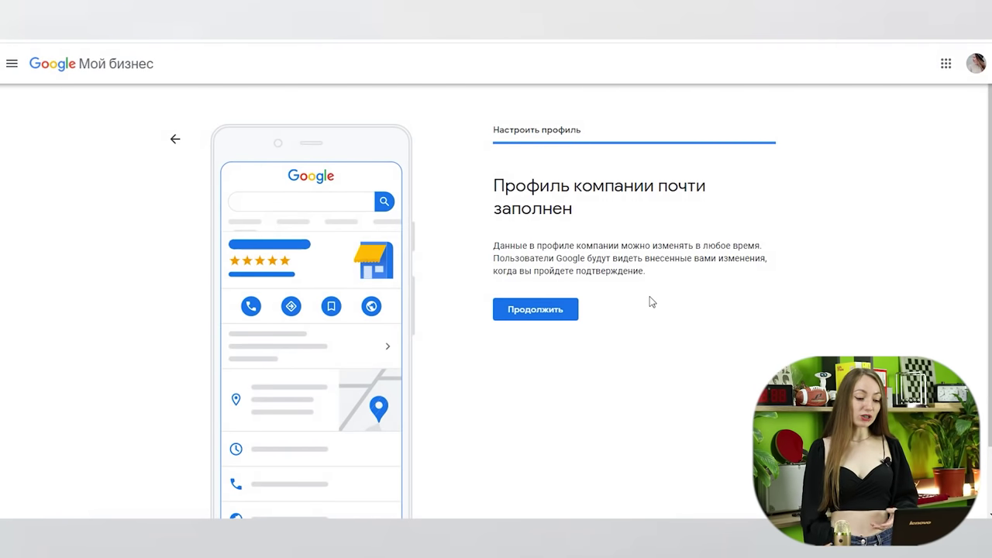
click(533, 308)
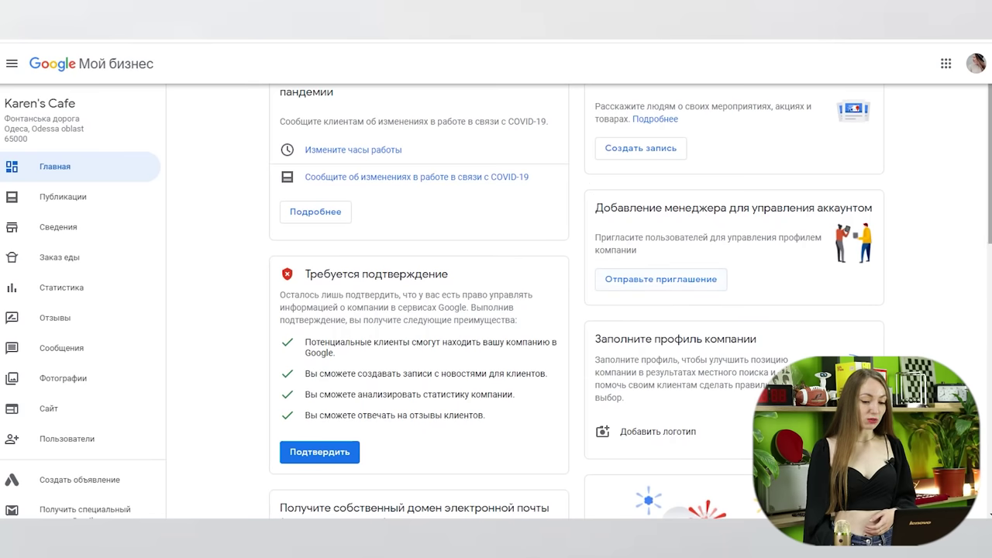
Step: Look through the Karen's Cafe dashboard cards and open the Google Workspace offer for a custom email domain
scroll(988, 155, down, 3)
scroll(989, 155, up, 3)
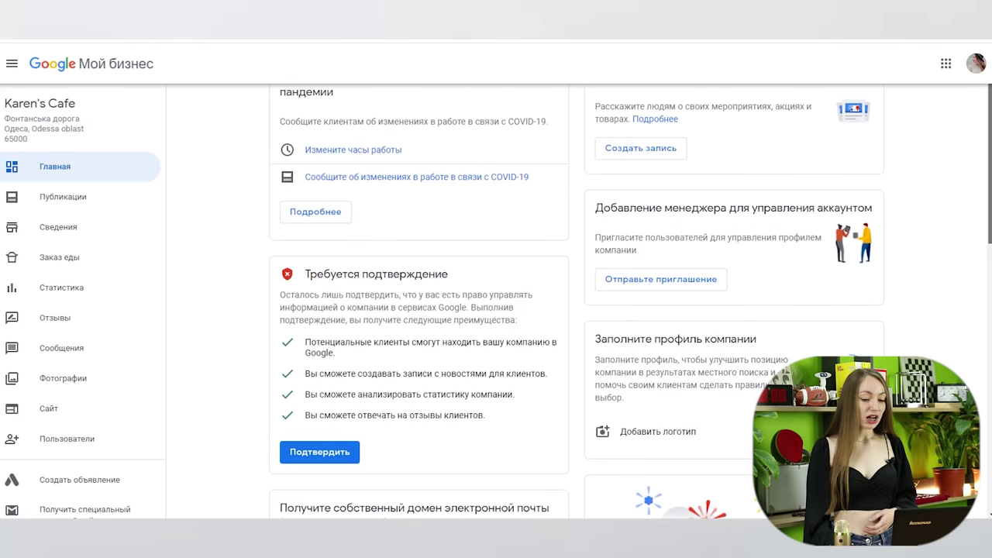
drag(988, 147, 986, 418)
drag(989, 381, 990, 347)
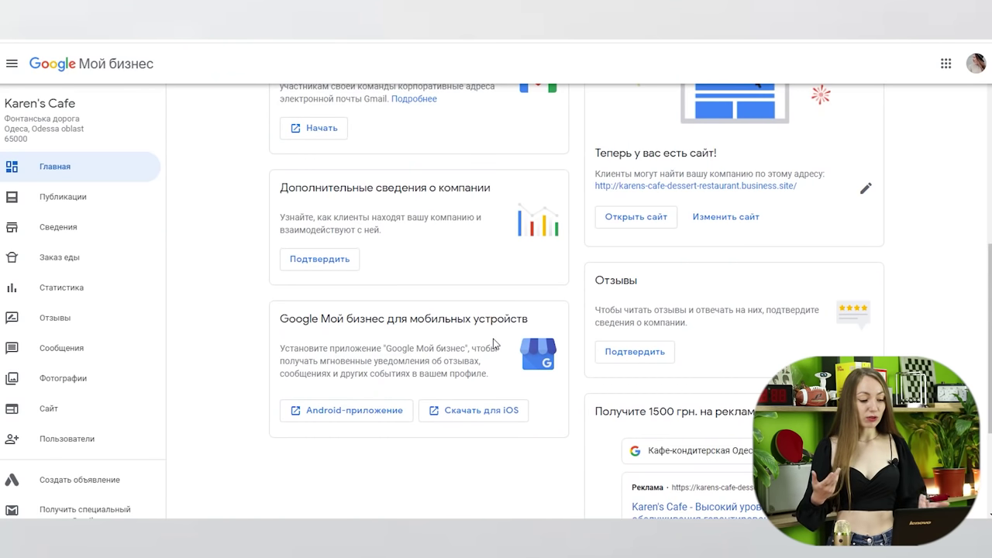
scroll(493, 343, down, 3)
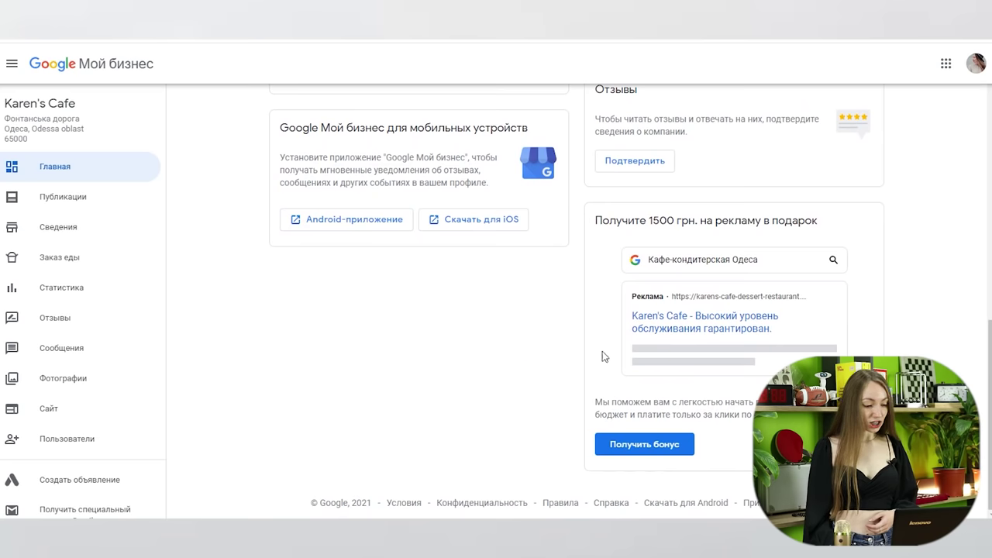
scroll(598, 335, up, 2)
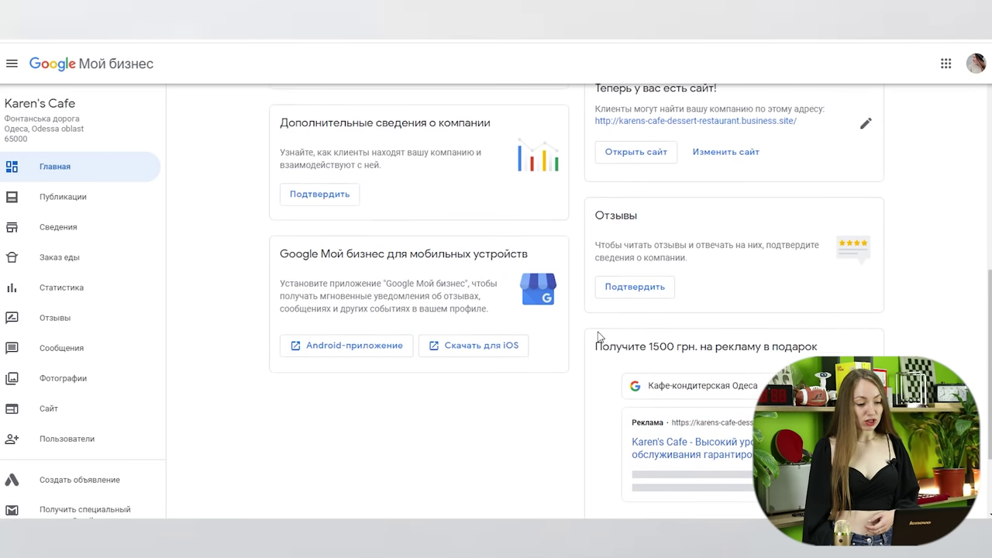
scroll(674, 256, up, 3)
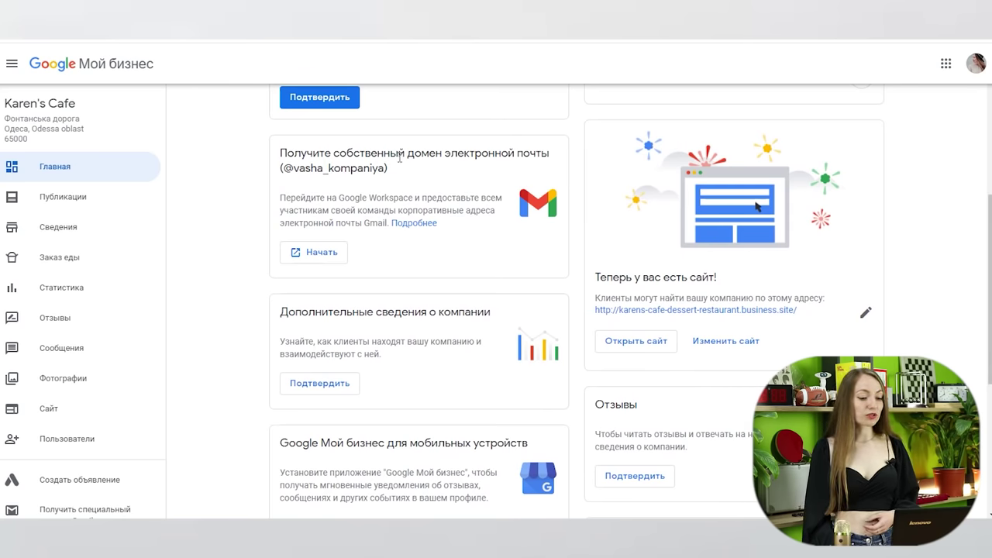
click(332, 254)
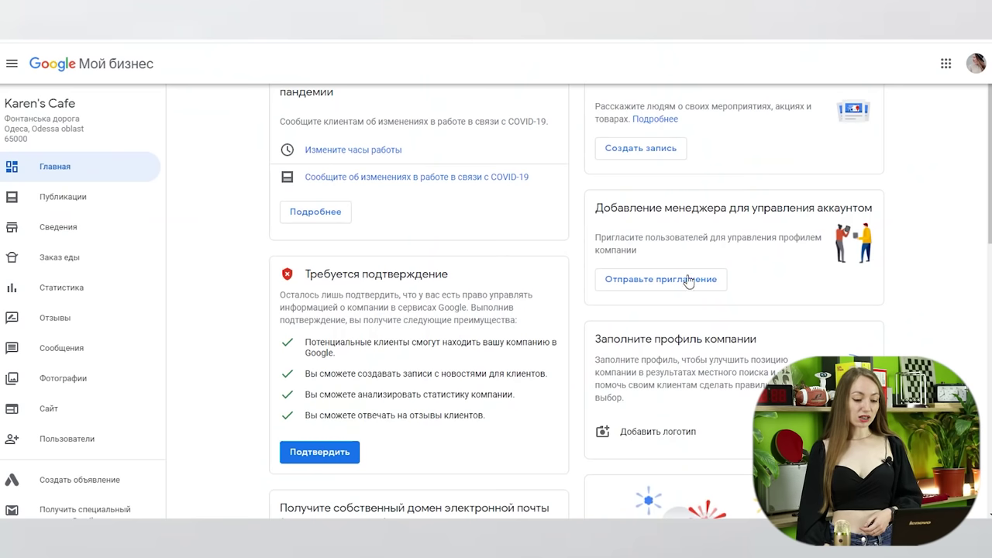
Step: Check the profile's user list through both the manager invitation and the "Пользователи" section, closing it each time
click(681, 283)
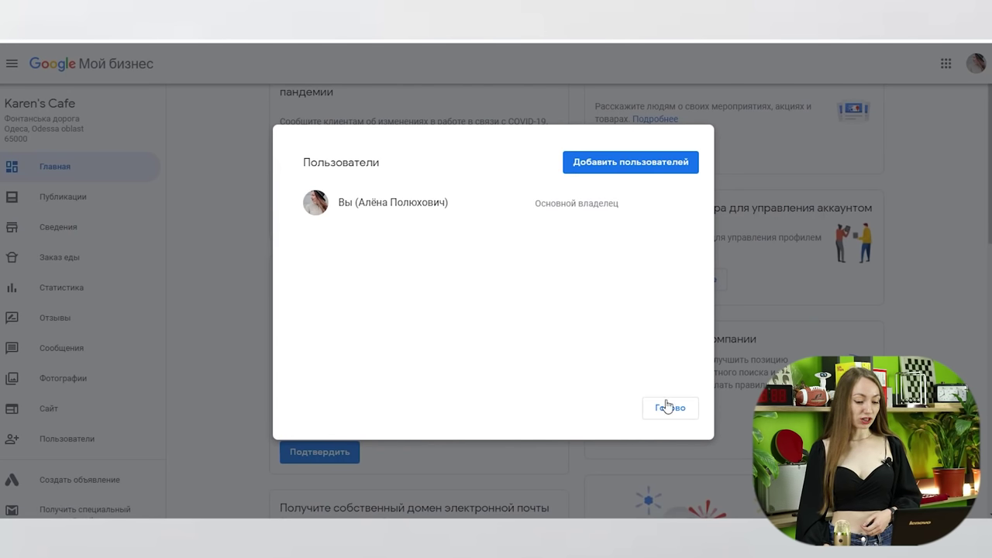
click(669, 413)
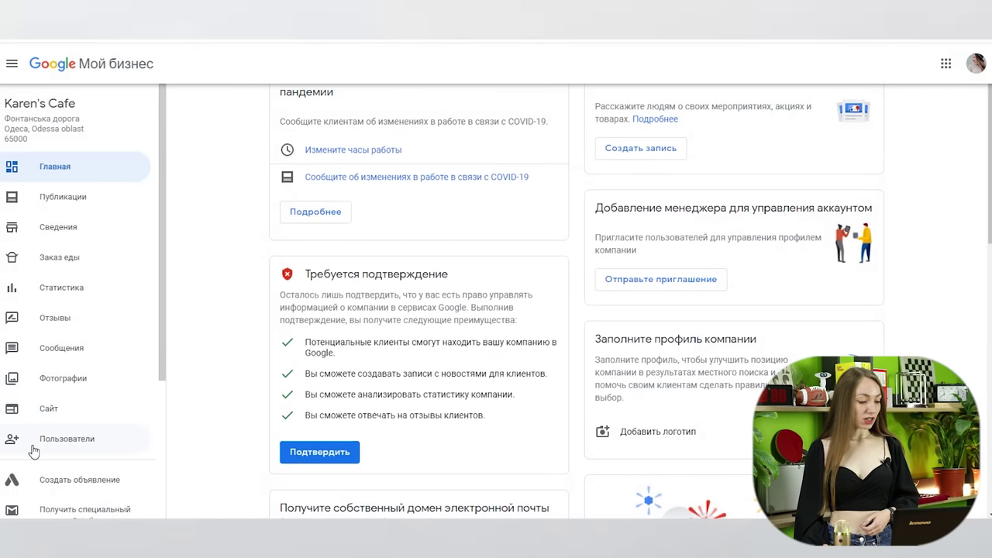
click(34, 449)
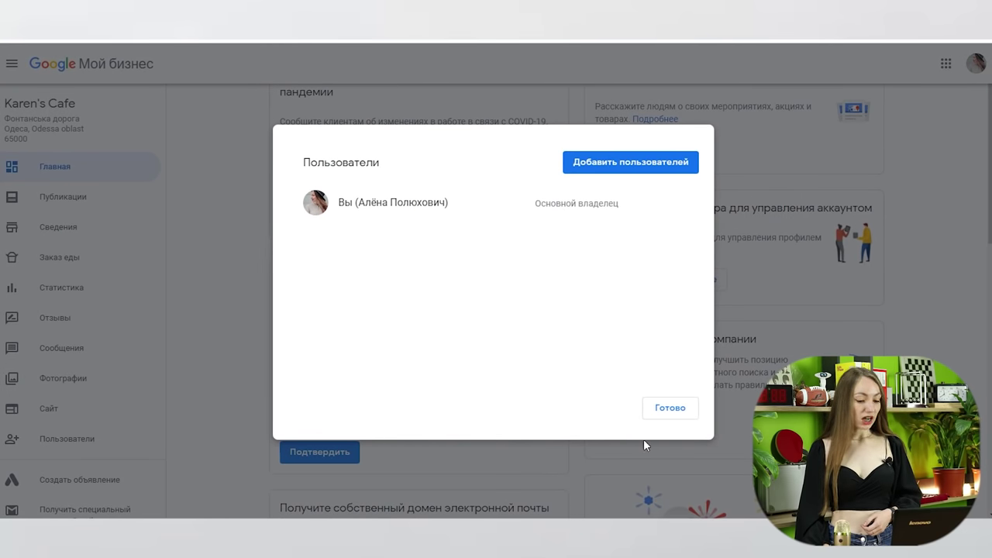
click(670, 409)
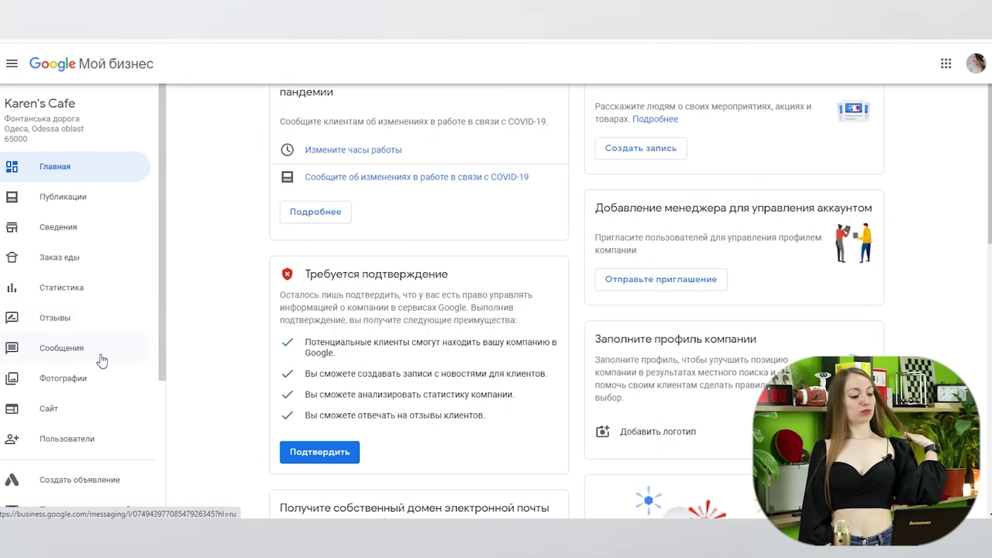
Step: Browse the profile's photo categories from "Видео" through "Интерьер", "Фасад", "Продукты питания и напитки" and "Коллектив" to "Идентификация"
click(76, 387)
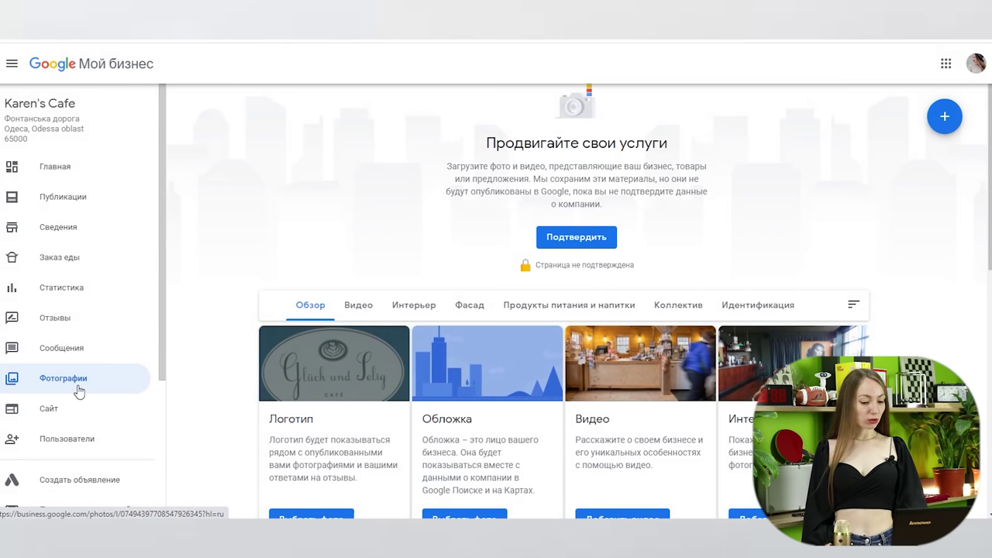
scroll(242, 225, down, 2)
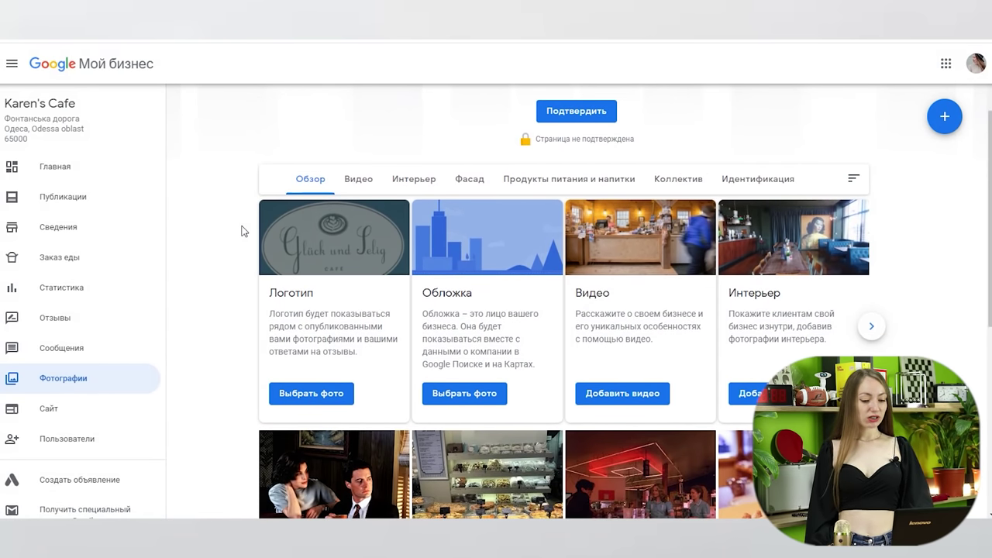
click(362, 190)
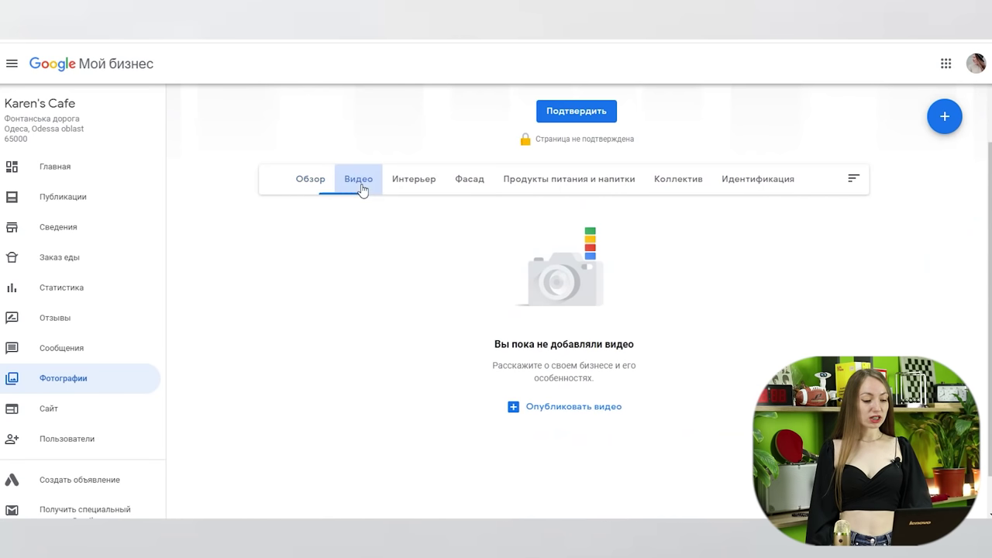
click(435, 186)
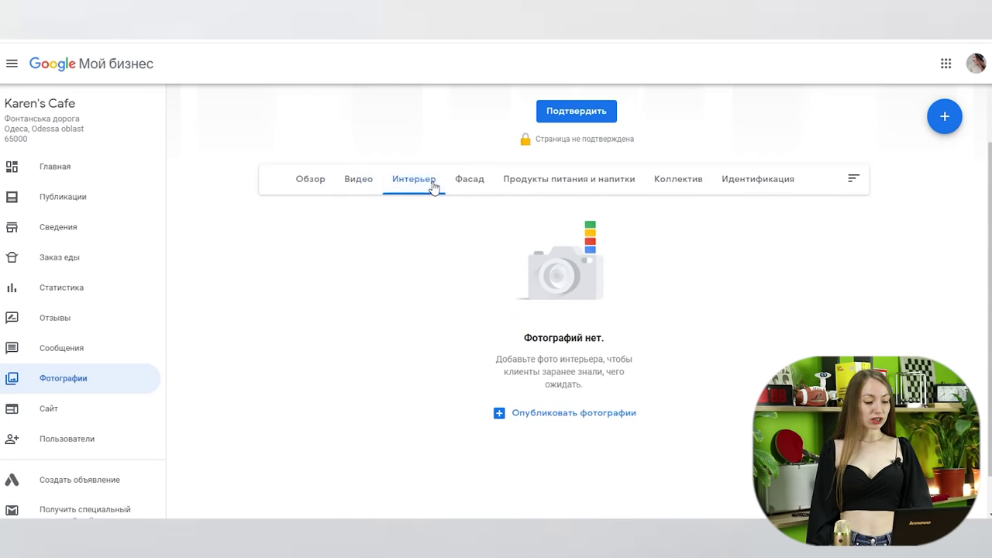
click(474, 181)
click(571, 189)
click(682, 190)
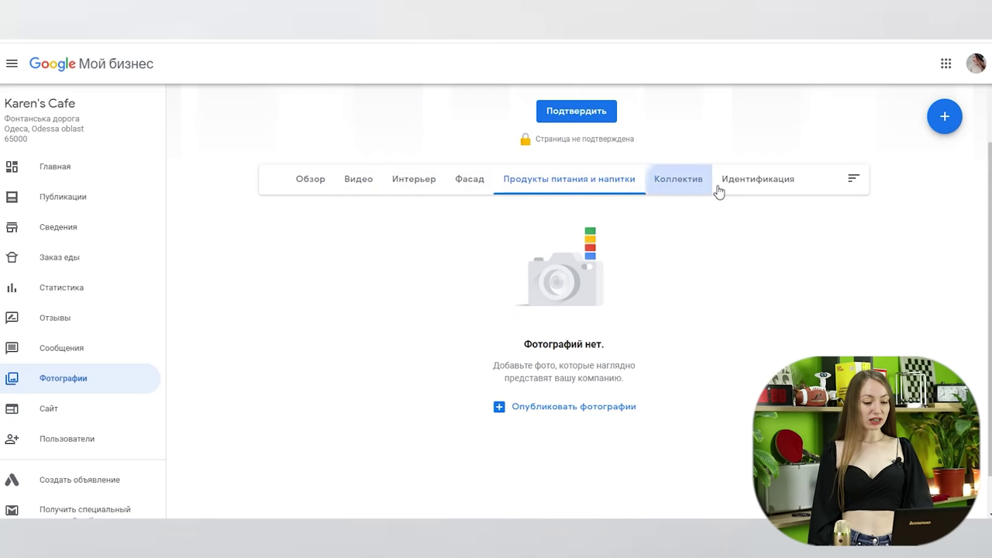
click(771, 190)
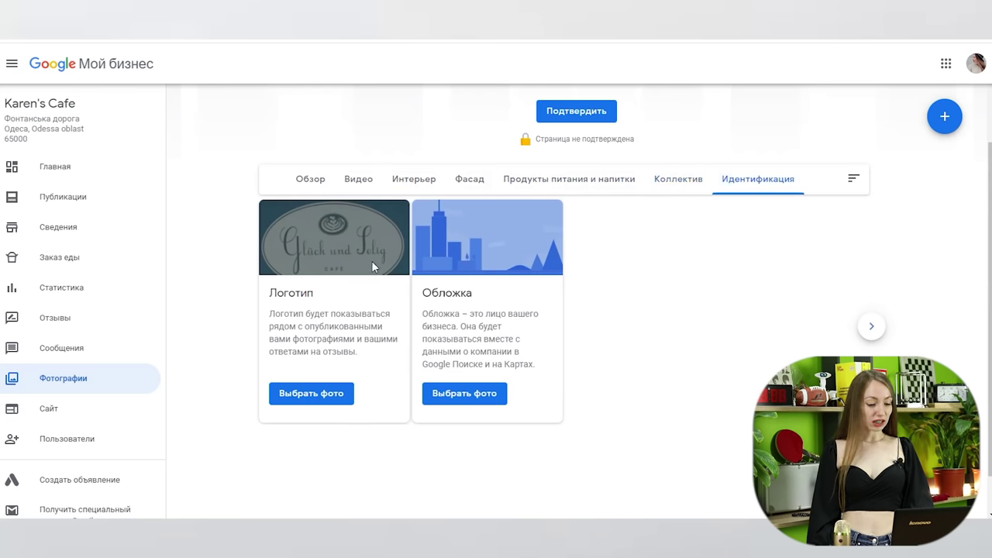
Step: Upload the photo "orig" to the "Коллектив" photo category
click(664, 187)
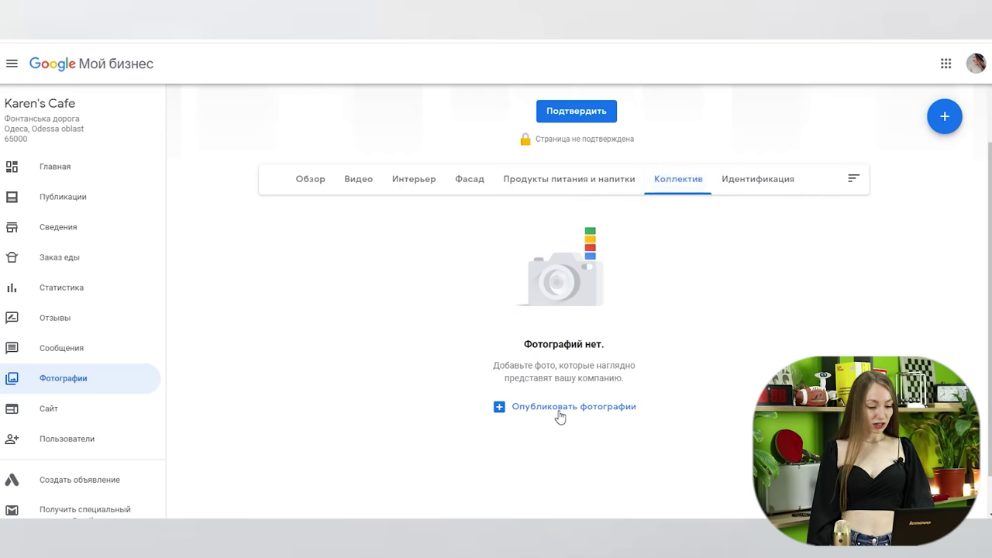
click(560, 416)
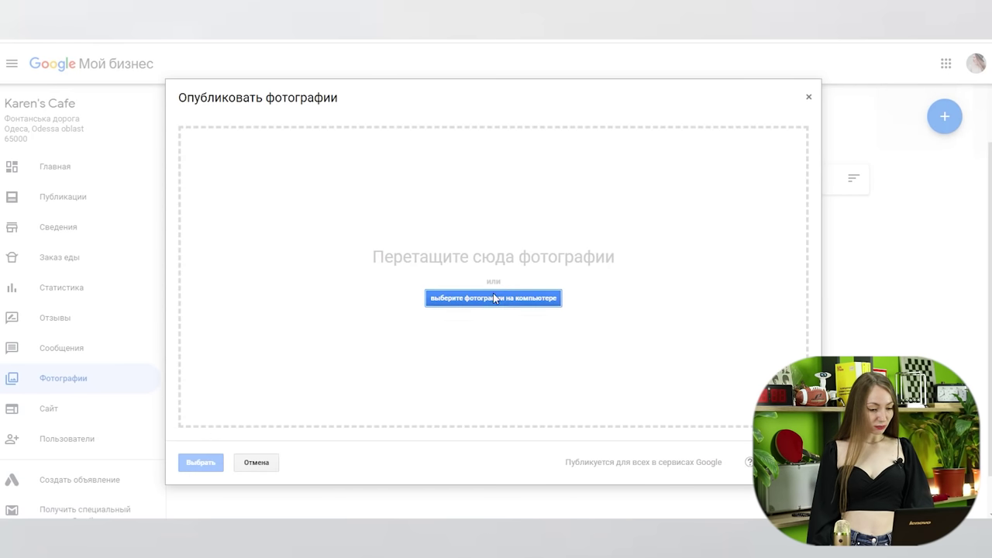
click(494, 299)
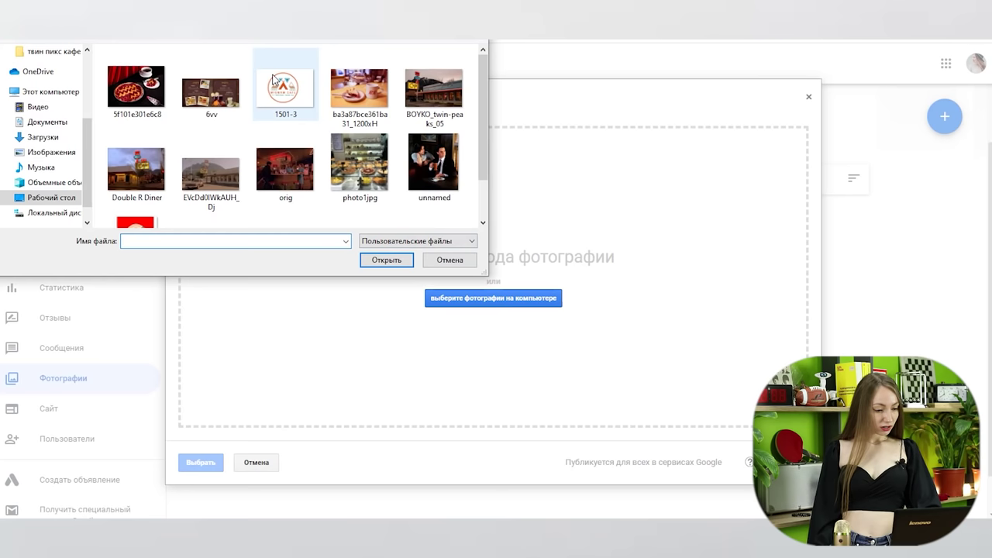
scroll(379, 151, down, 2)
scroll(379, 149, up, 1)
scroll(379, 148, down, 1)
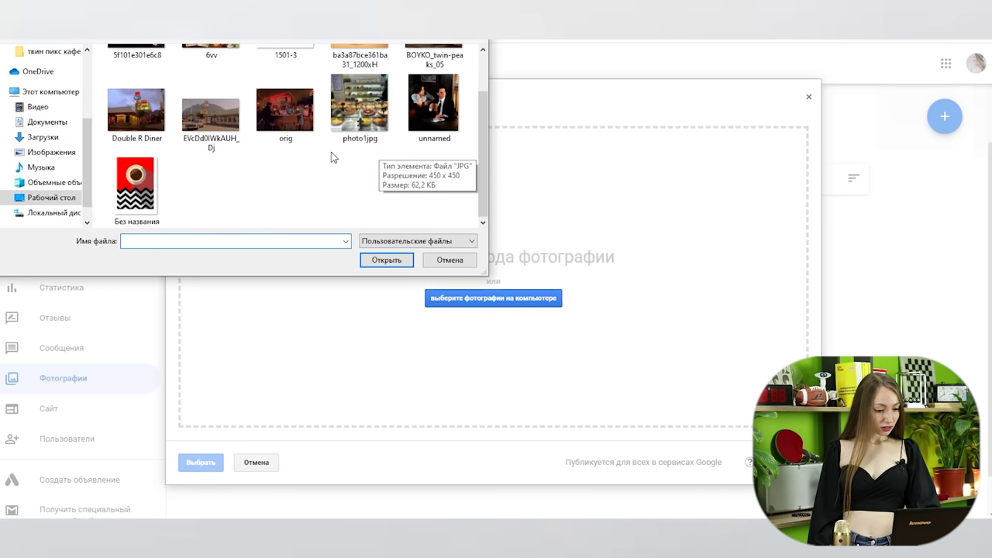
click(283, 116)
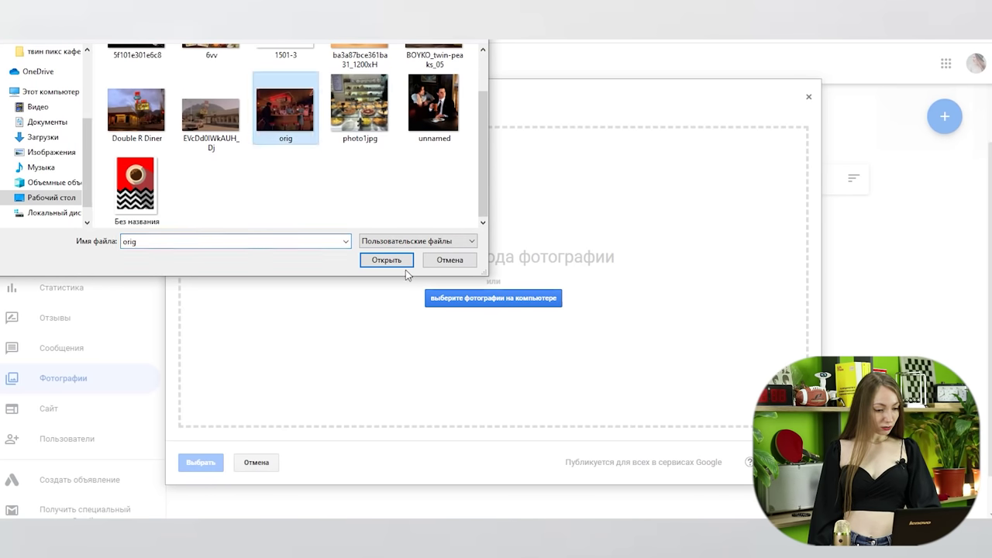
click(393, 262)
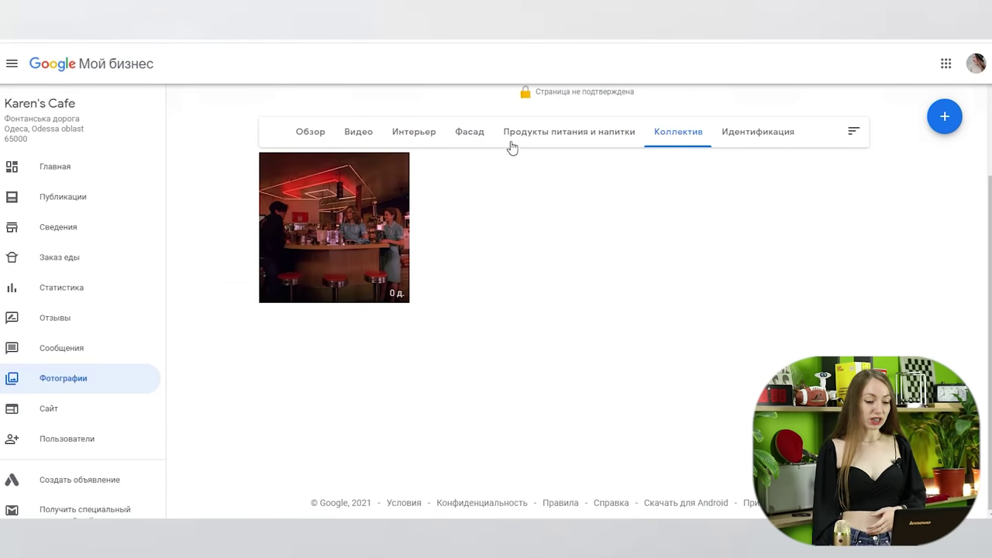
Step: Upload the photo "BOYKO_twin-peaks_05" to the "Фасад" photo category
click(469, 134)
click(522, 361)
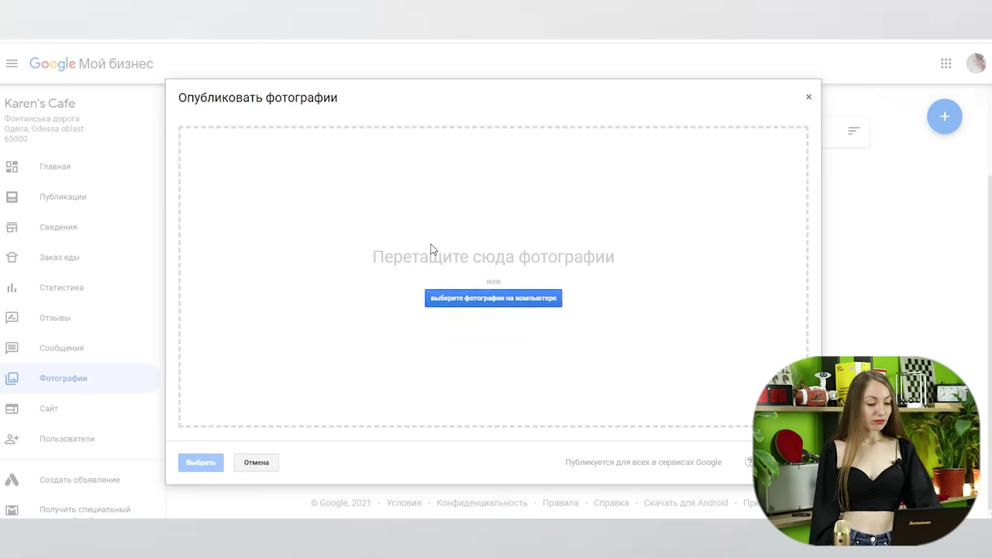
click(465, 297)
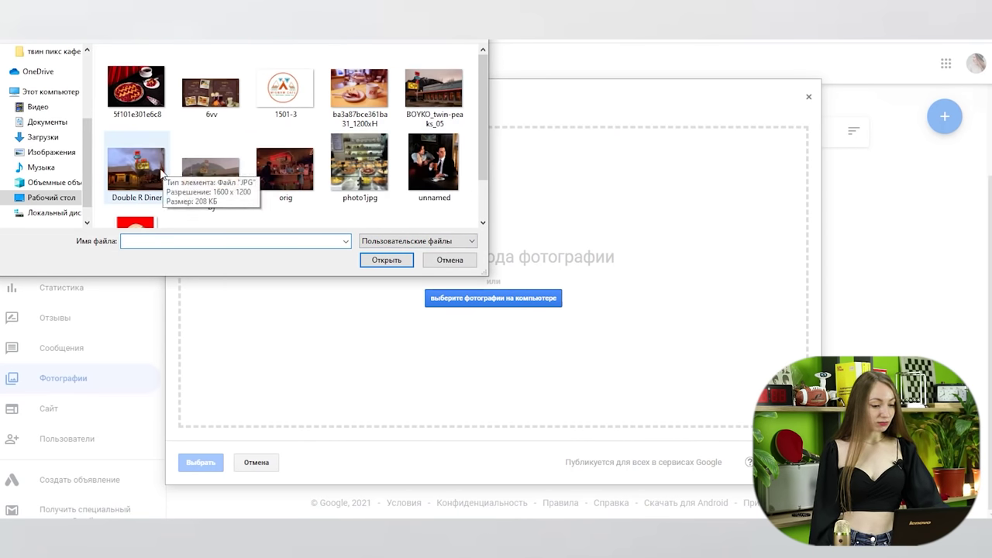
click(434, 92)
click(381, 261)
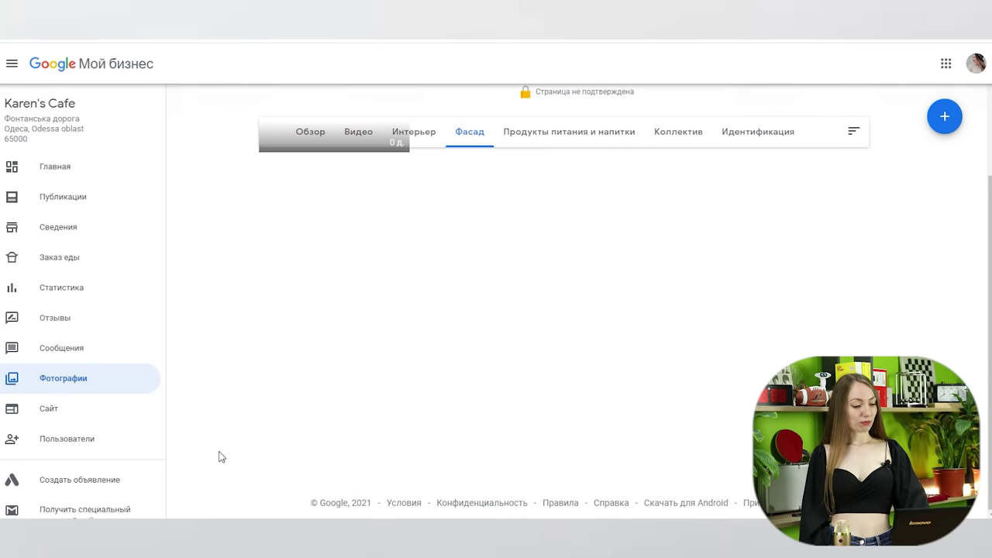
scroll(465, 326, up, 2)
click(425, 314)
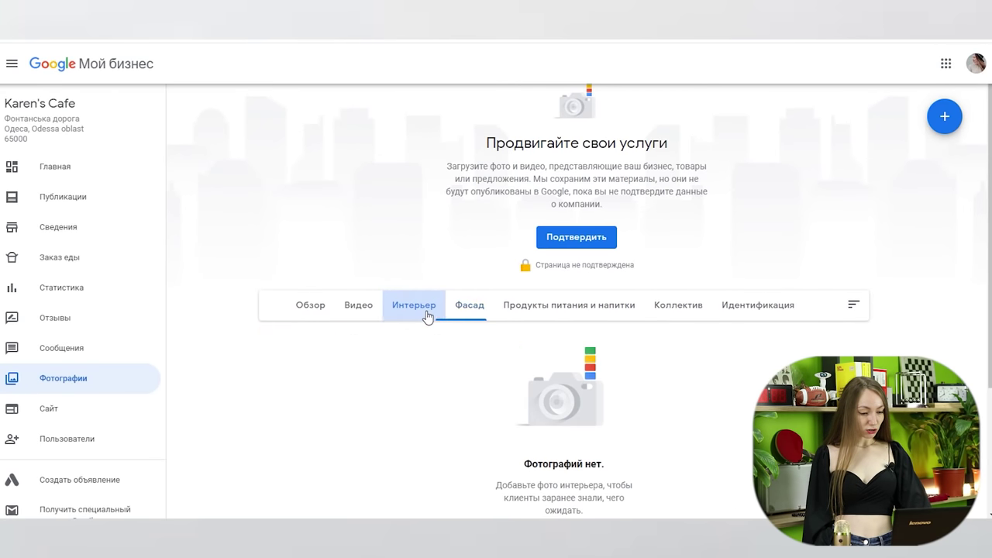
scroll(547, 430, down, 2)
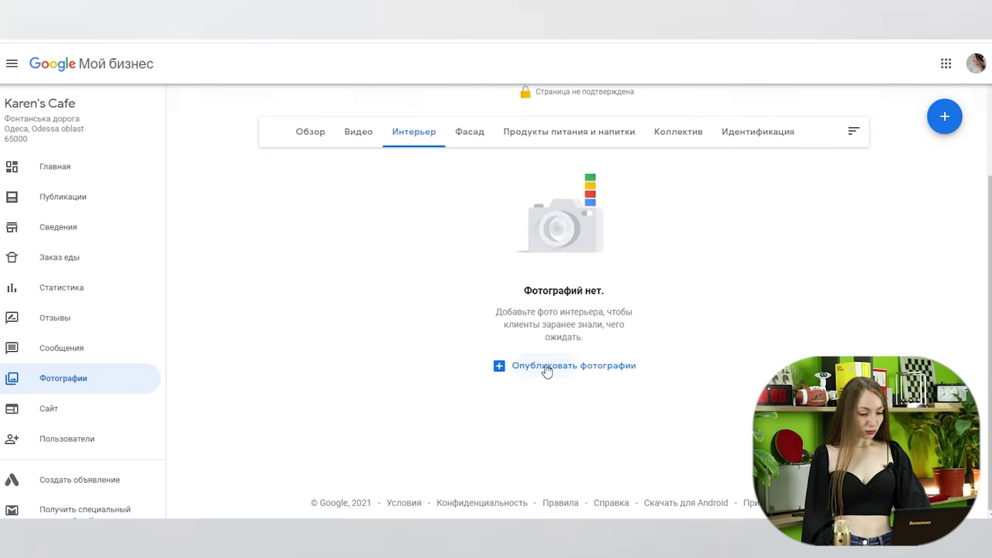
click(546, 370)
click(520, 300)
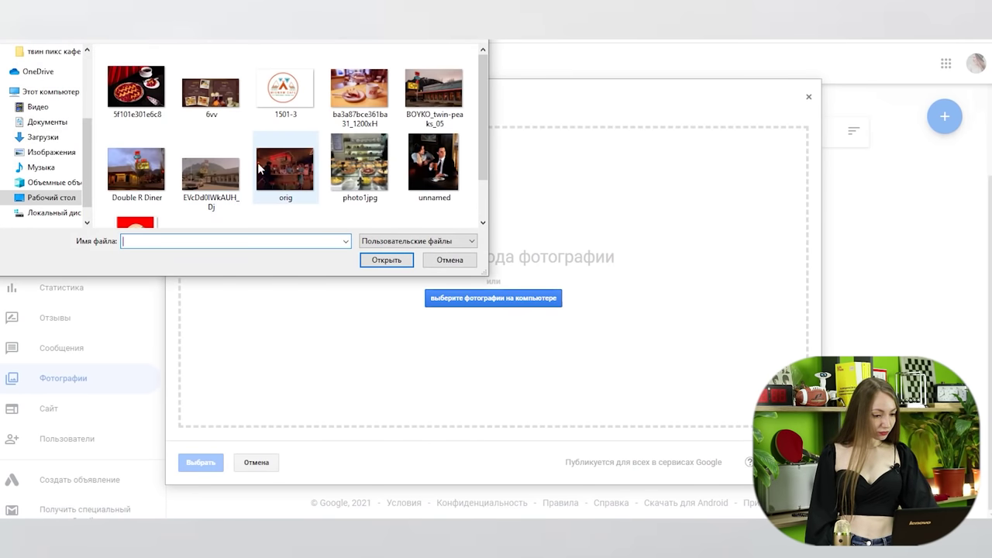
scroll(256, 132, down, 1)
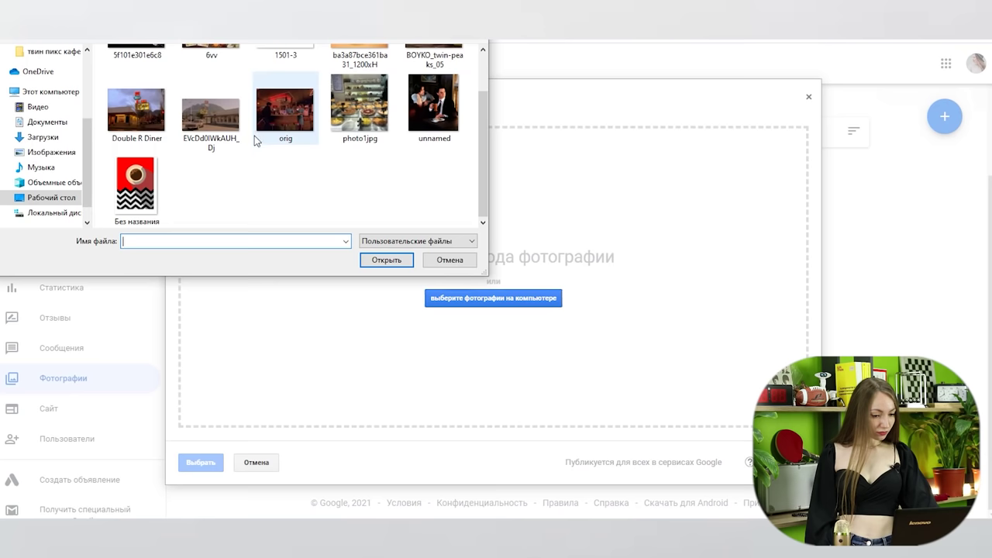
scroll(333, 187, up, 1)
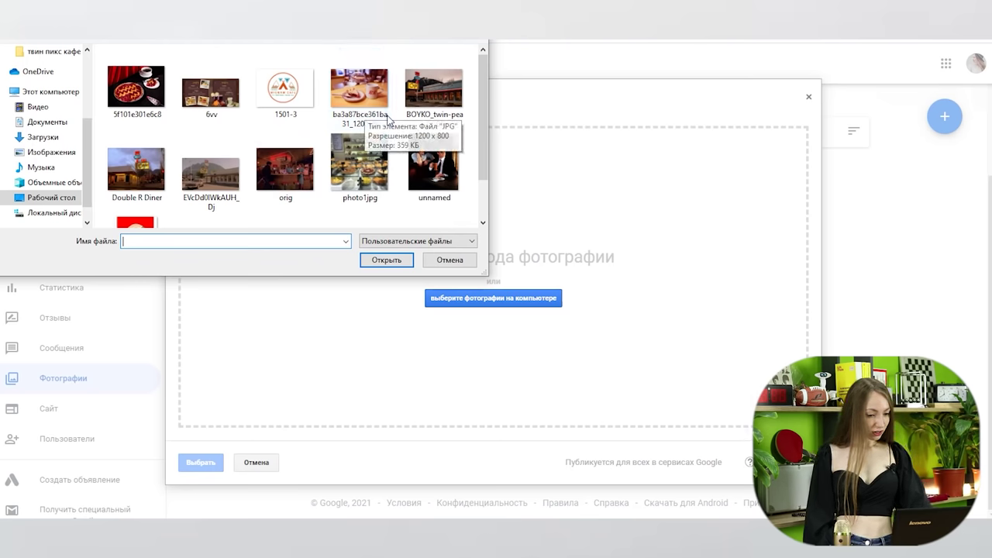
key(Escape)
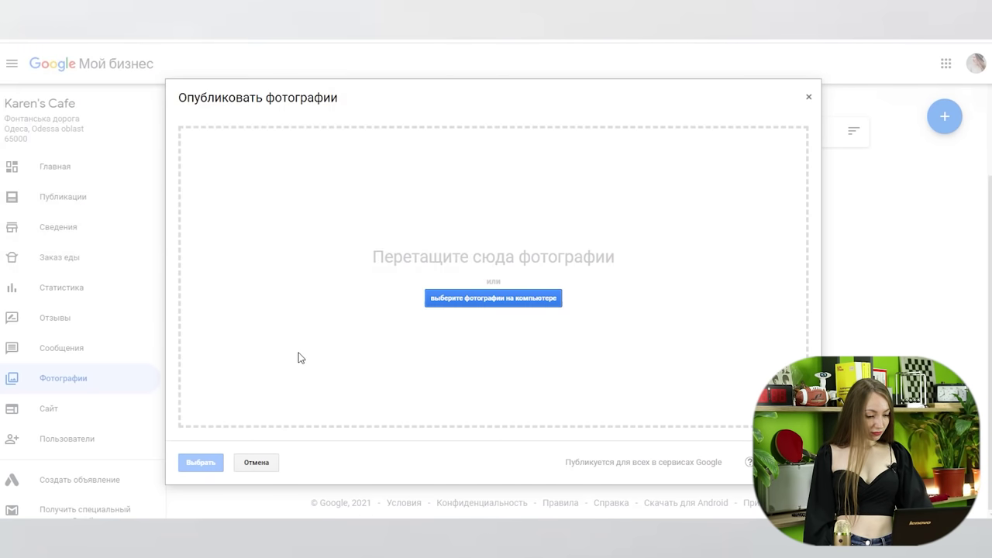
click(259, 463)
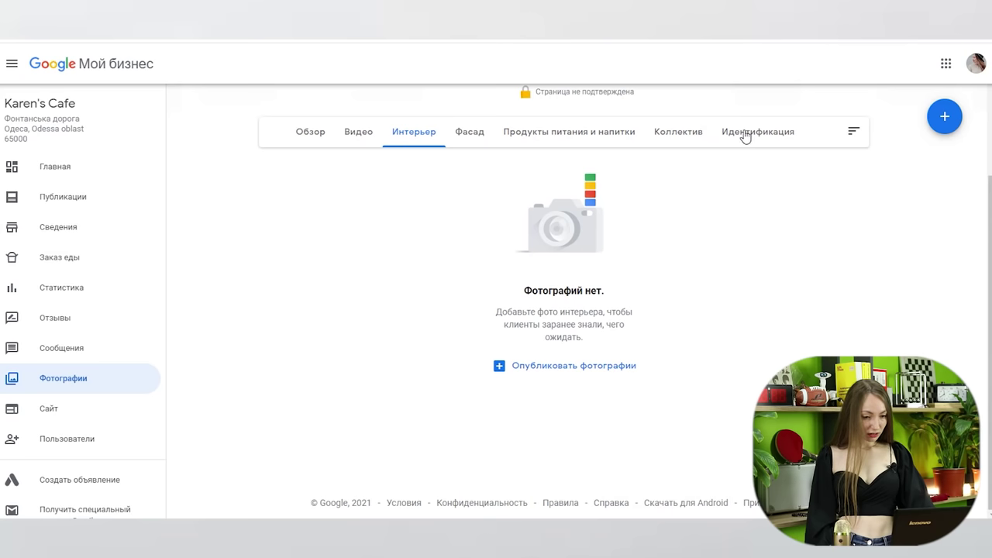
Step: Upload the photos "5f101e301e6c8", "photo1jpg" and "ba3a87bce361ba31_1200xH" to the "Продукты питания и напитки" category
click(570, 136)
click(538, 366)
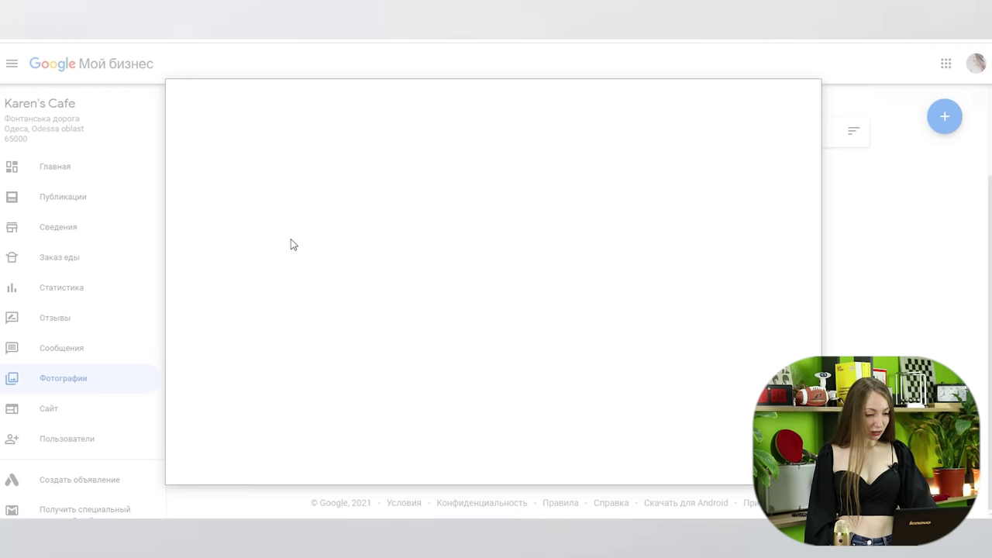
click(450, 299)
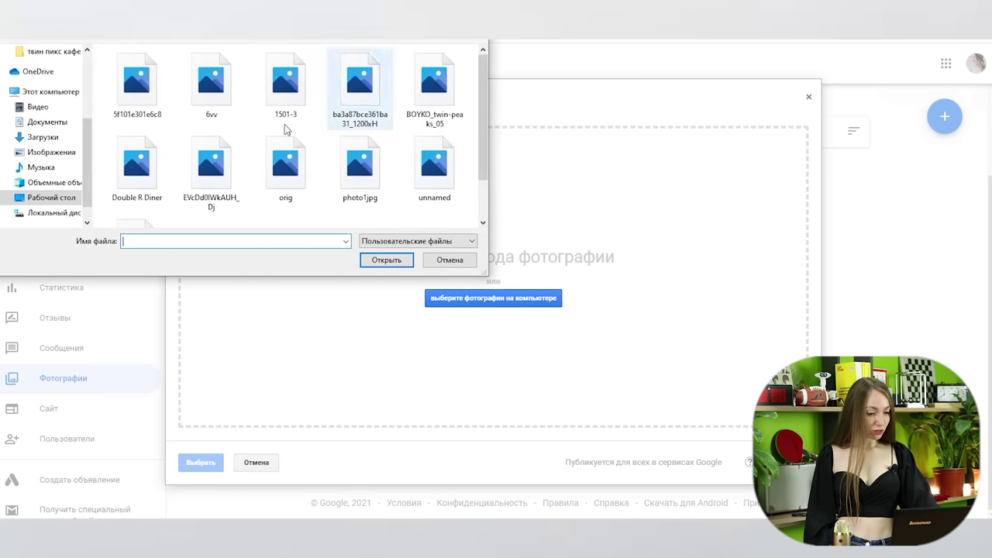
click(137, 92)
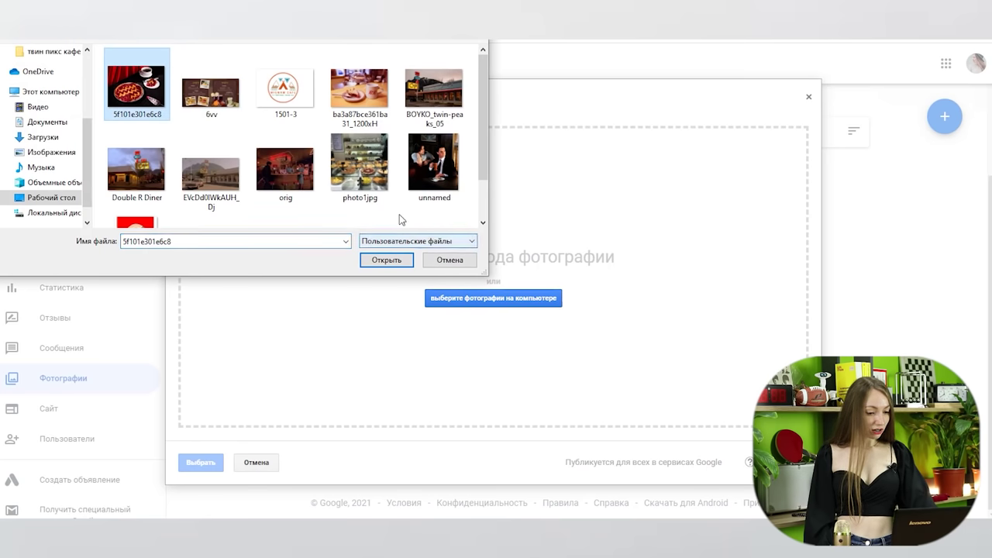
ctrl+click(356, 174)
ctrl+click(359, 91)
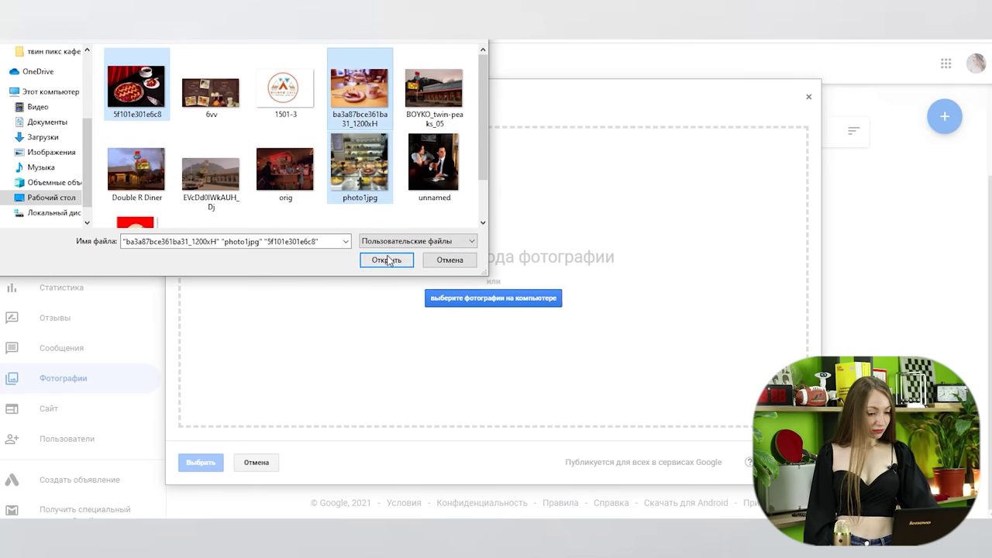
click(386, 260)
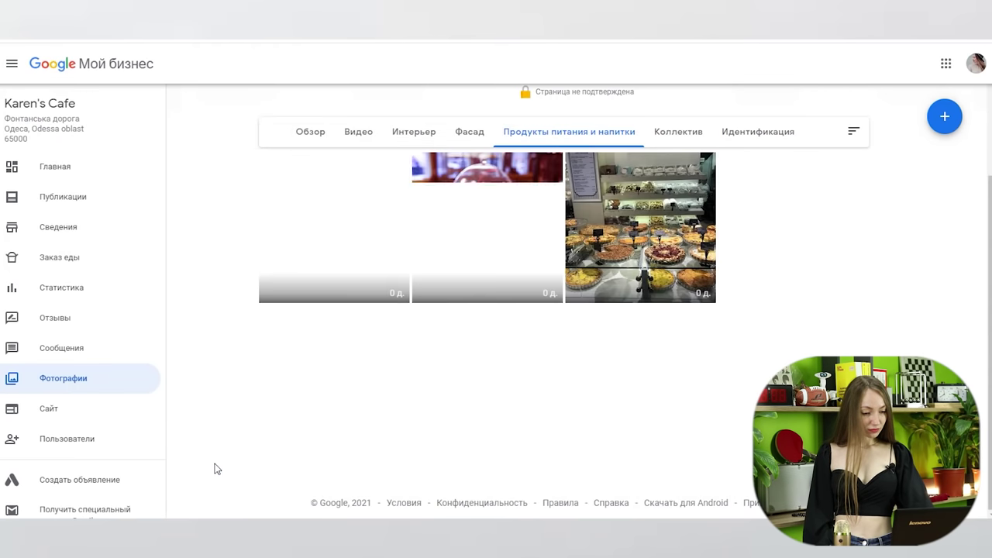
scroll(651, 407, up, 2)
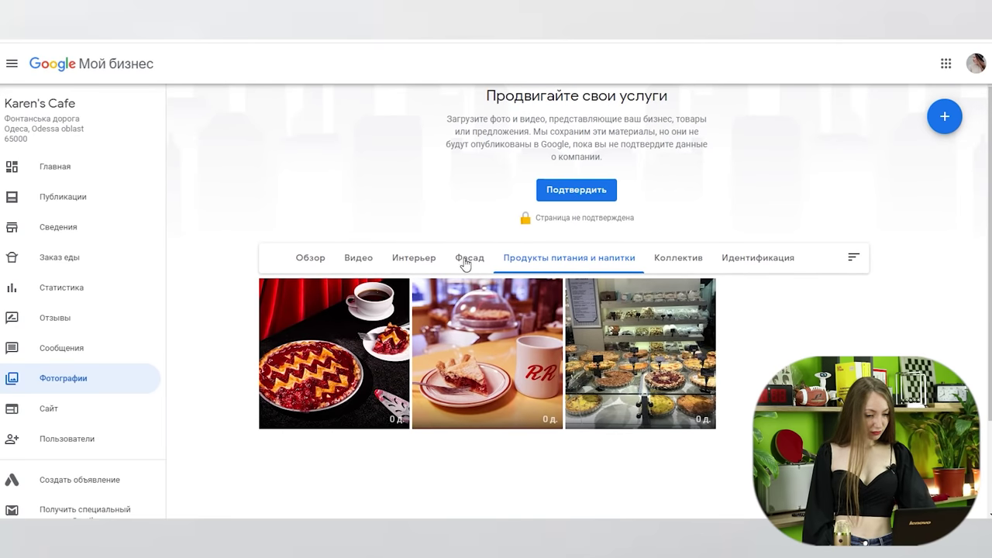
Step: Load the image "1501-3" as the profile logo in the "Идентификация" photo category
click(423, 264)
click(359, 261)
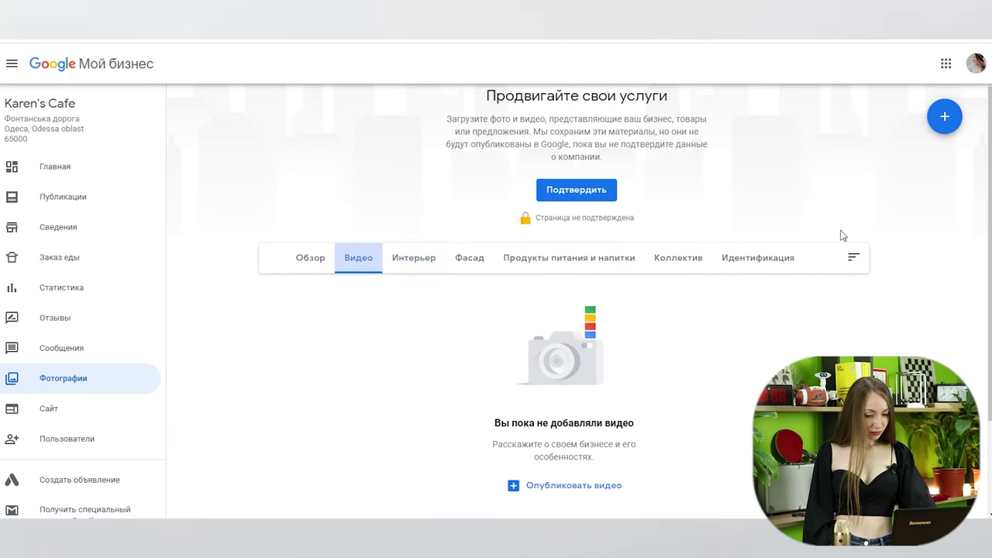
click(782, 259)
click(306, 469)
click(477, 312)
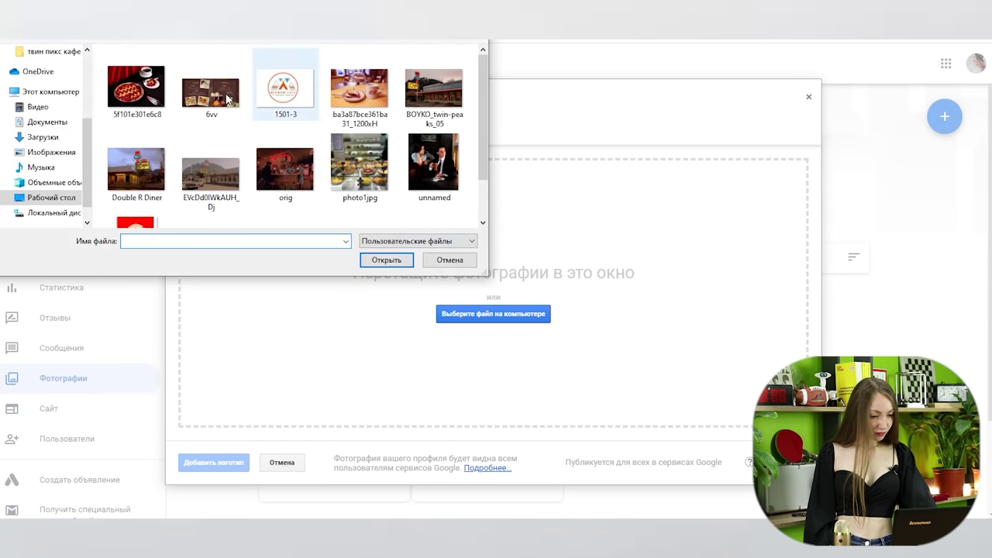
click(285, 87)
click(383, 262)
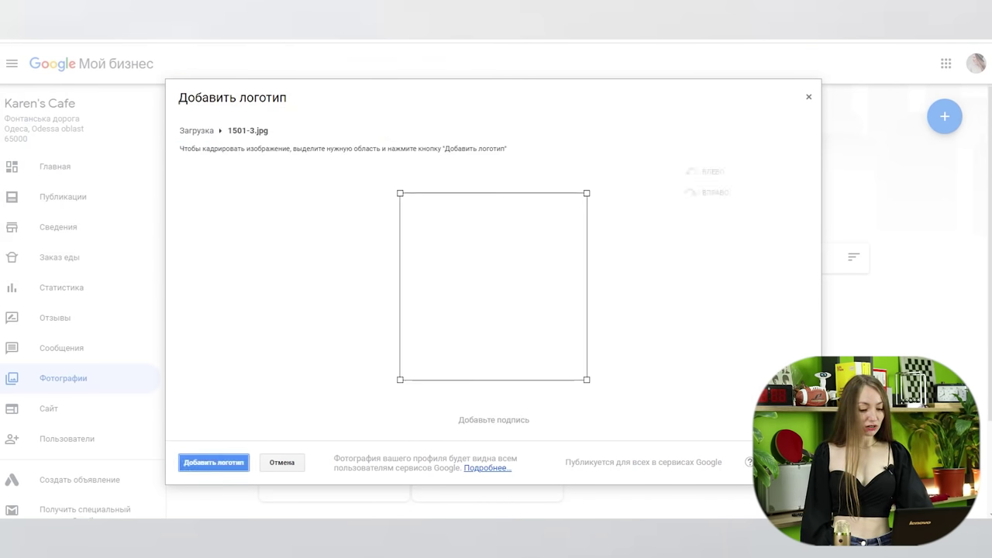
Step: Reposition and enlarge the crop frame around the logo image and add the logo to the profile
drag(518, 324, 509, 318)
drag(577, 377, 596, 395)
drag(391, 191, 381, 184)
click(241, 463)
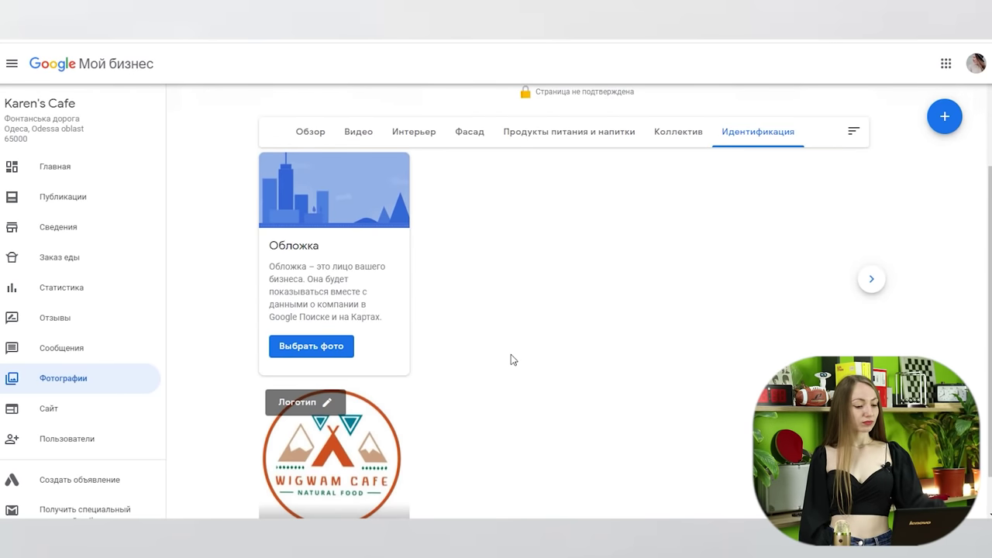
Step: Add the photo "Double R Diner" as the profile's cover image ("Обложка")
scroll(511, 354, down, 1)
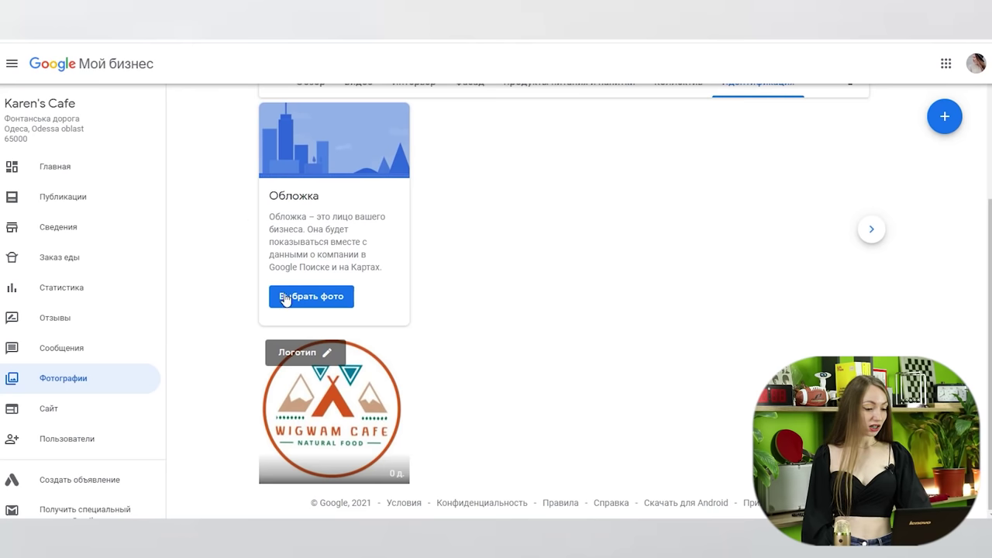
click(285, 299)
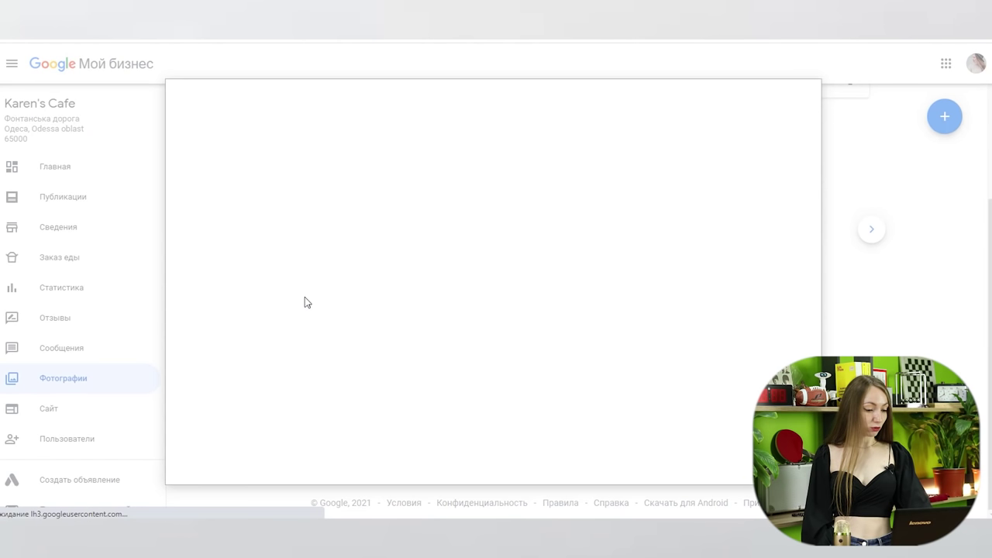
click(491, 304)
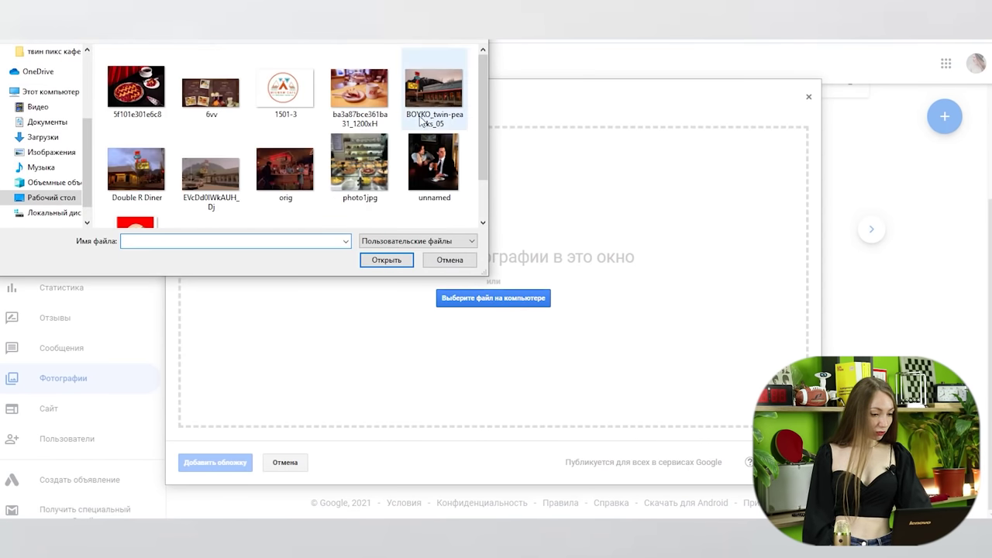
click(137, 167)
click(390, 261)
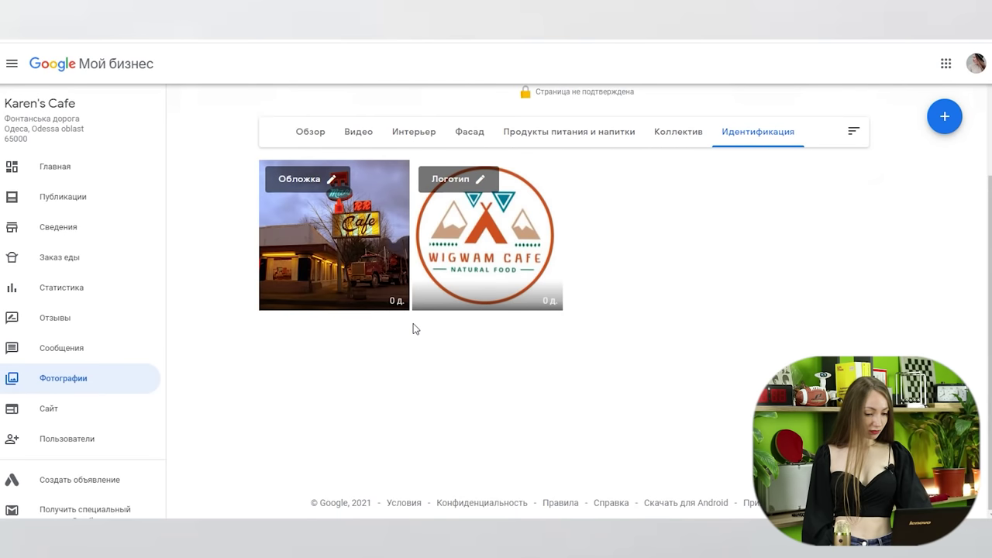
Step: Check the photo sorting options and look through all uploaded photos in the "Обзор" category
scroll(837, 225, up, 1)
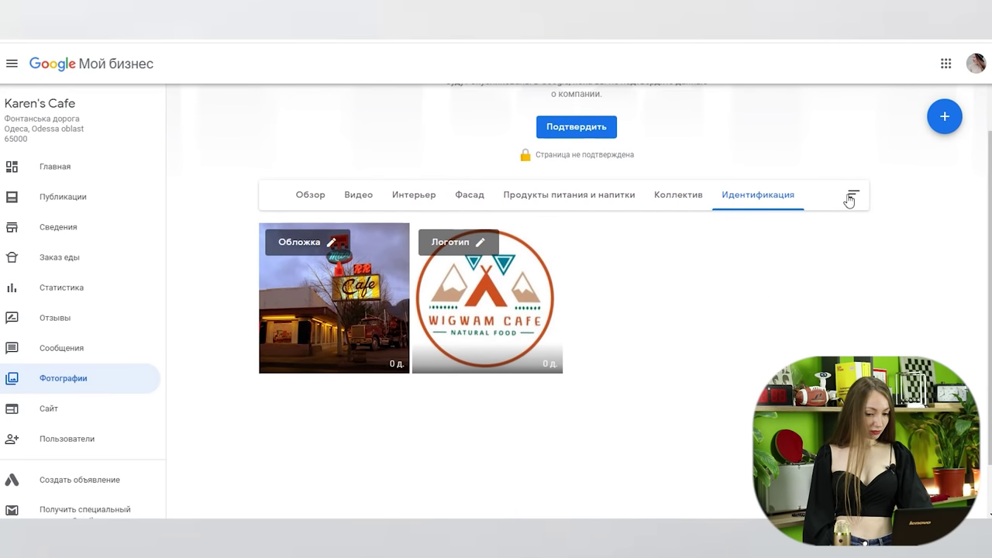
click(851, 198)
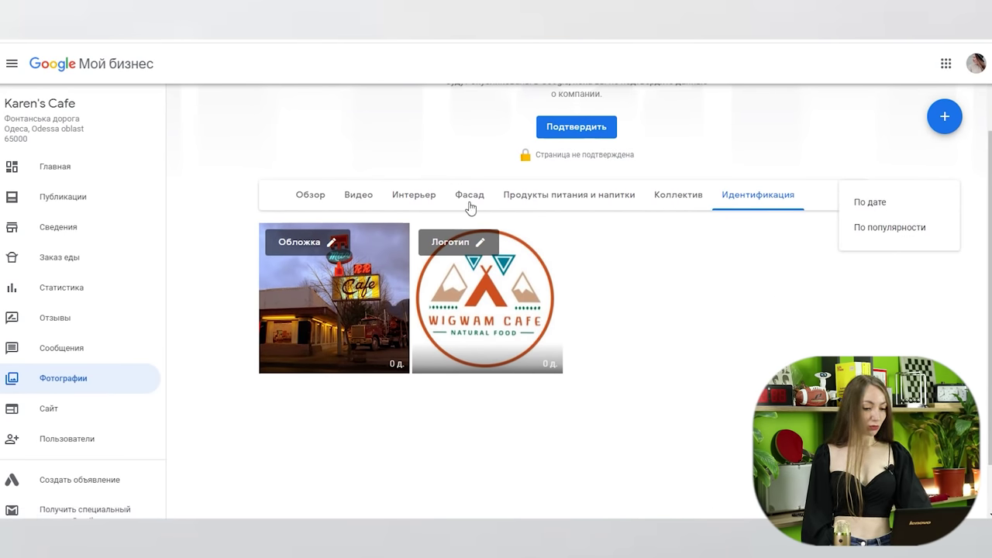
click(612, 282)
scroll(612, 279, down, 1)
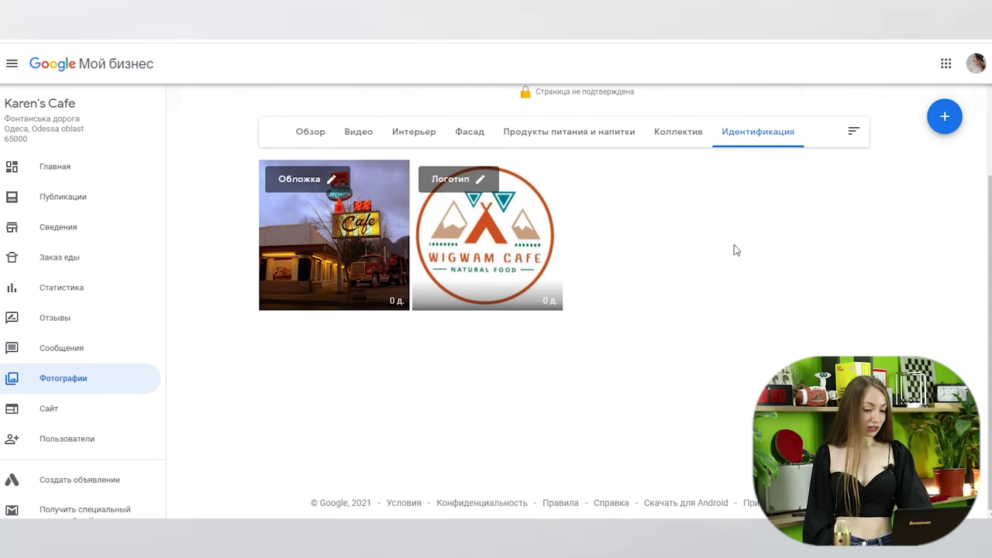
click(327, 143)
scroll(867, 247, down, 4)
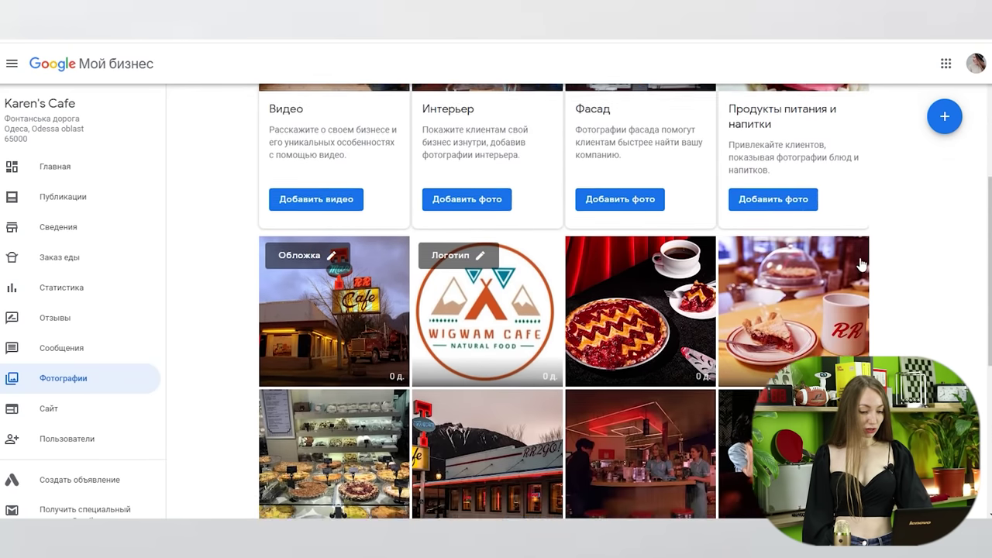
scroll(861, 265, up, 5)
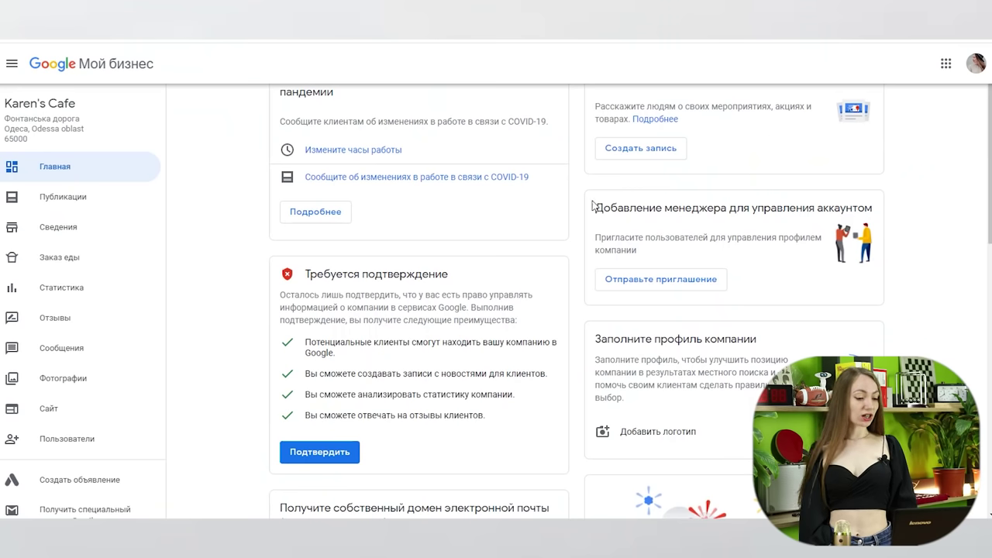
Step: Mark the cafe as open on Sunday ("Воскресенье"), set its hours to "Круглосуточно" and apply the new schedule
click(374, 163)
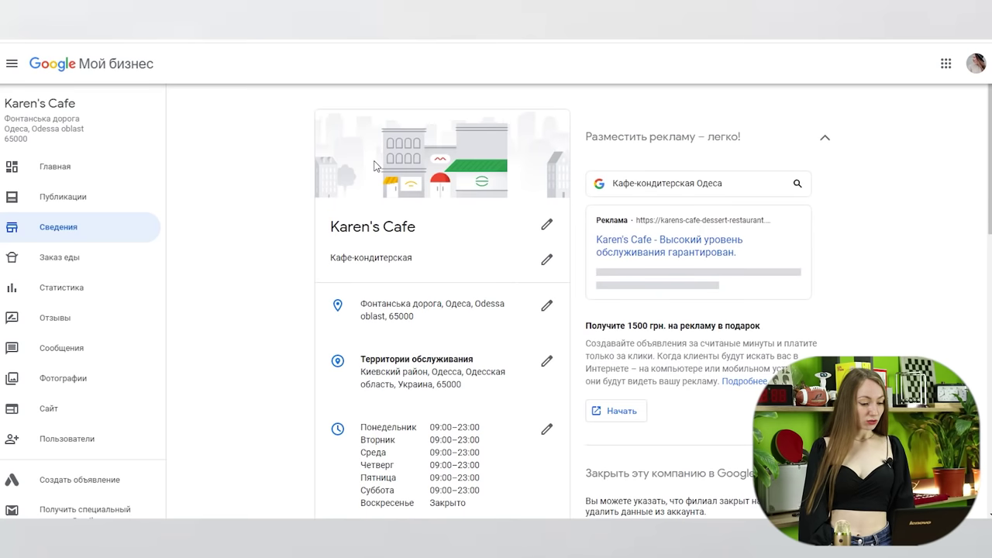
scroll(428, 372, down, 2)
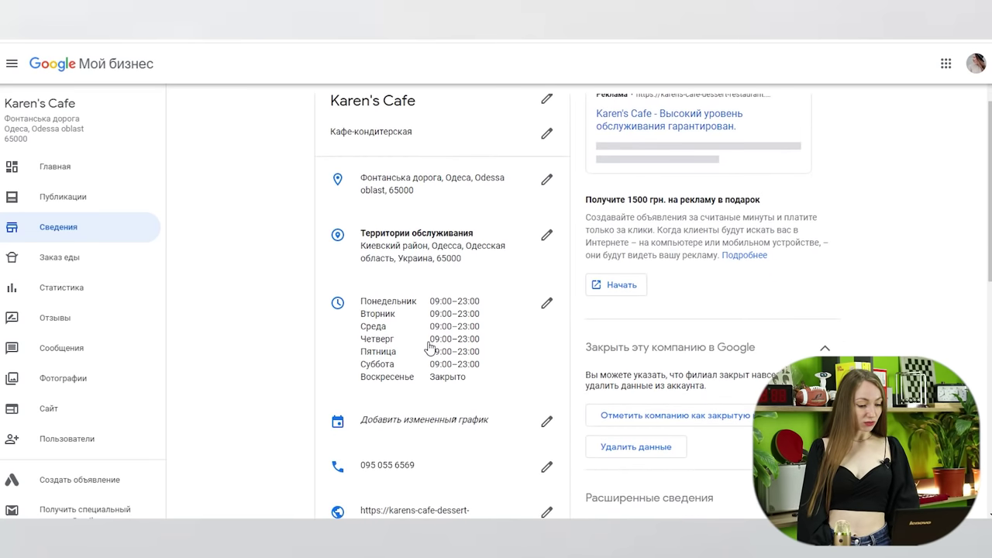
click(549, 305)
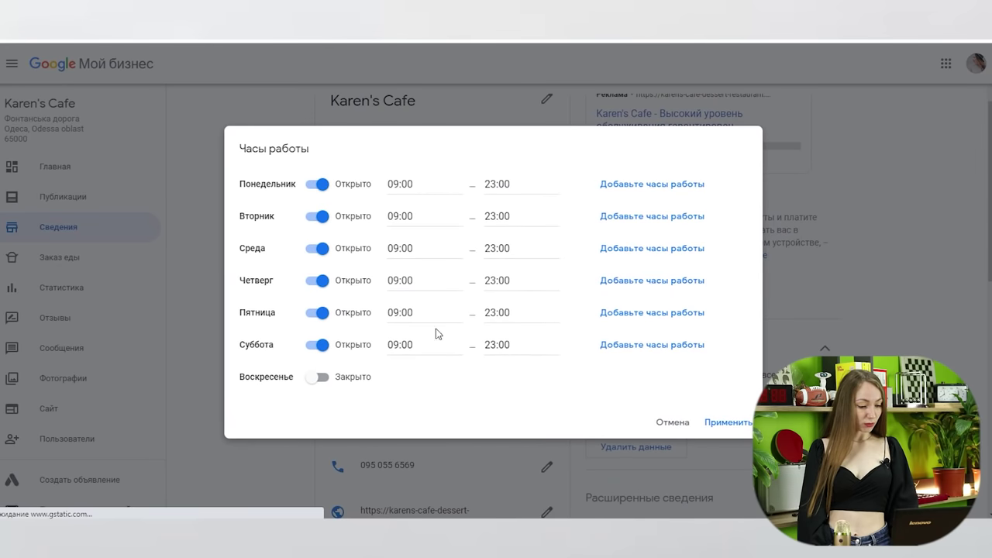
click(321, 380)
click(416, 380)
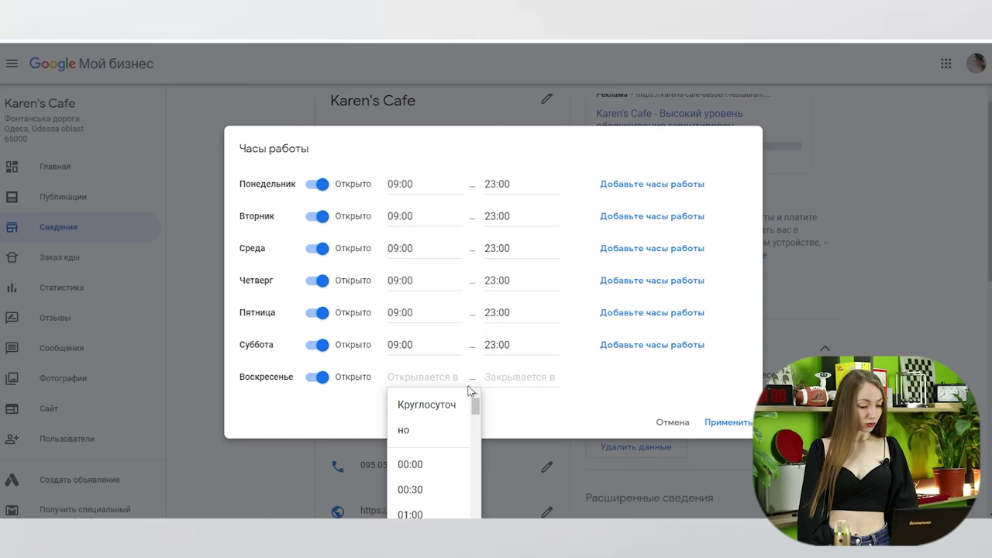
click(426, 411)
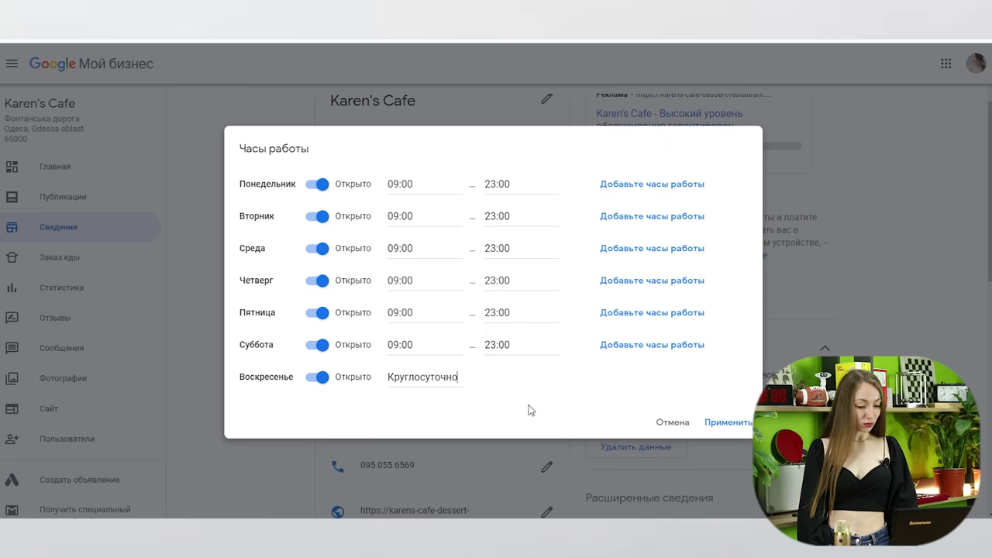
click(723, 425)
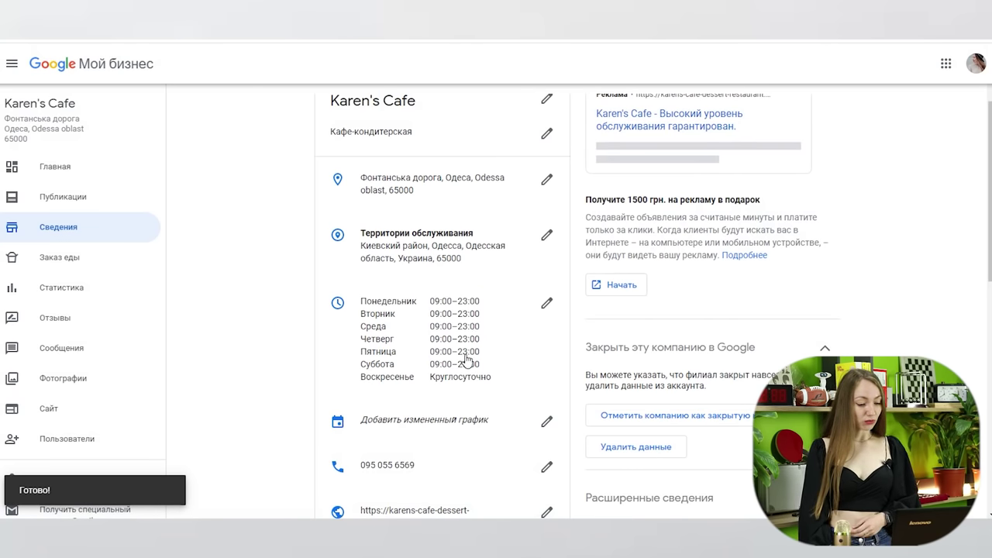
Step: Confirm the holiday date 24.08.2021 ("День независимости Украины") in the cafe's modified schedule
scroll(475, 361, down, 1)
click(542, 361)
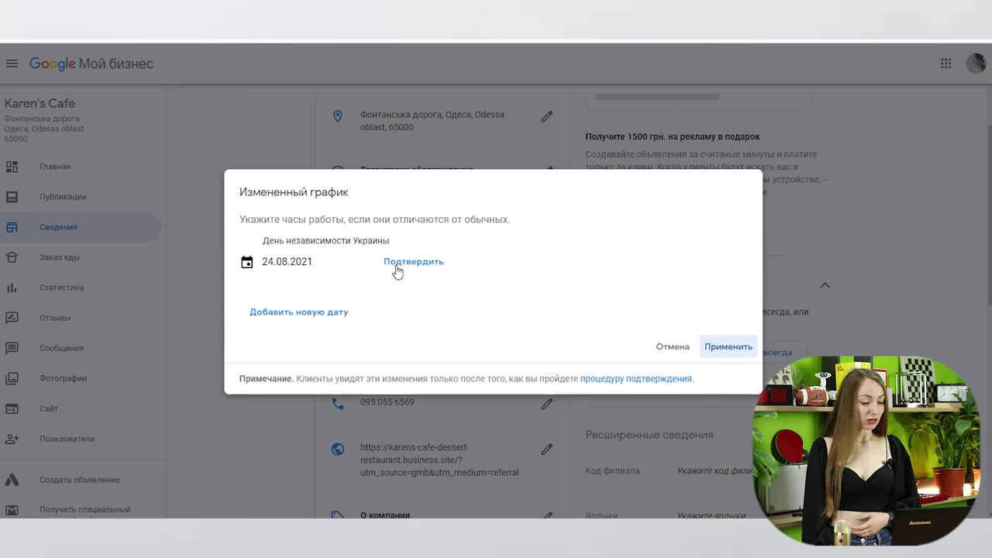
click(397, 264)
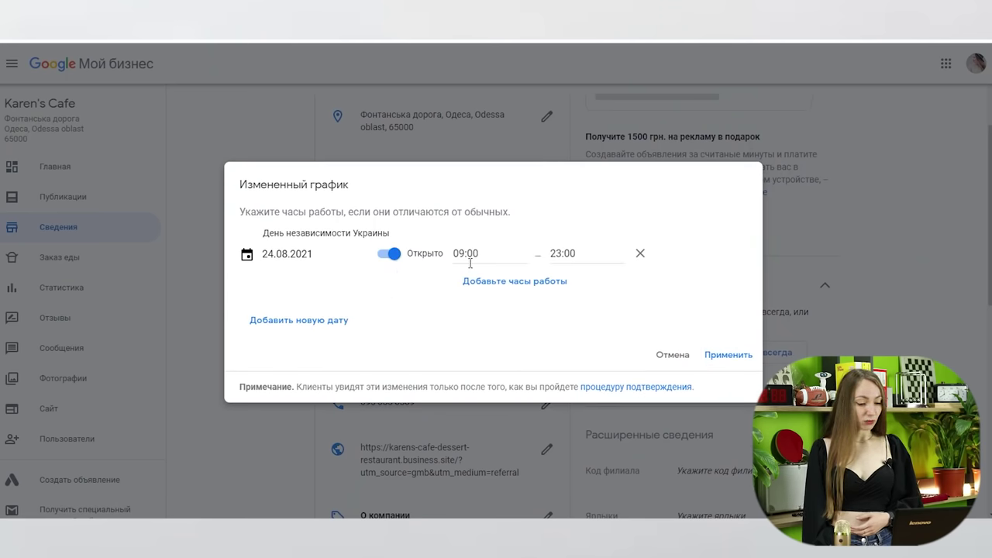
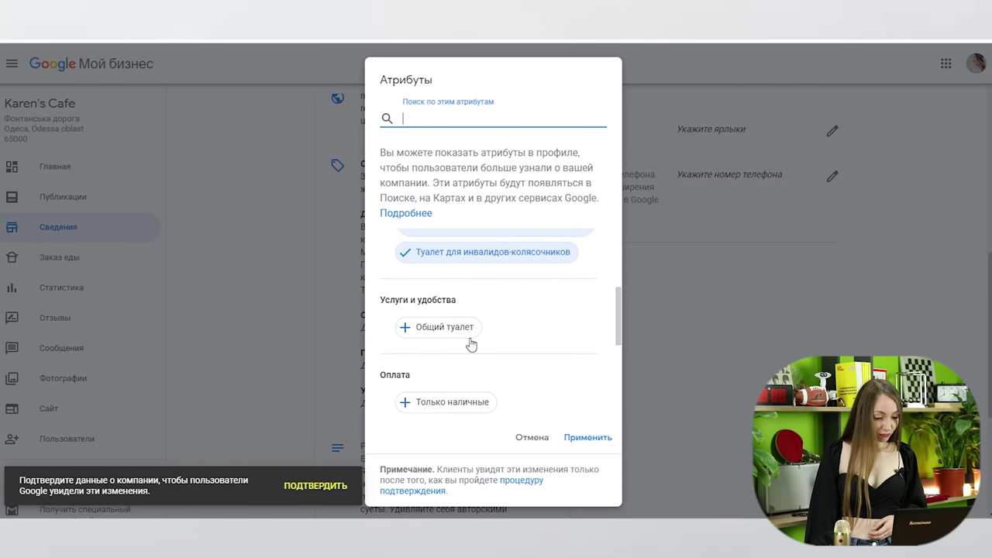
scroll(471, 344, down, 1)
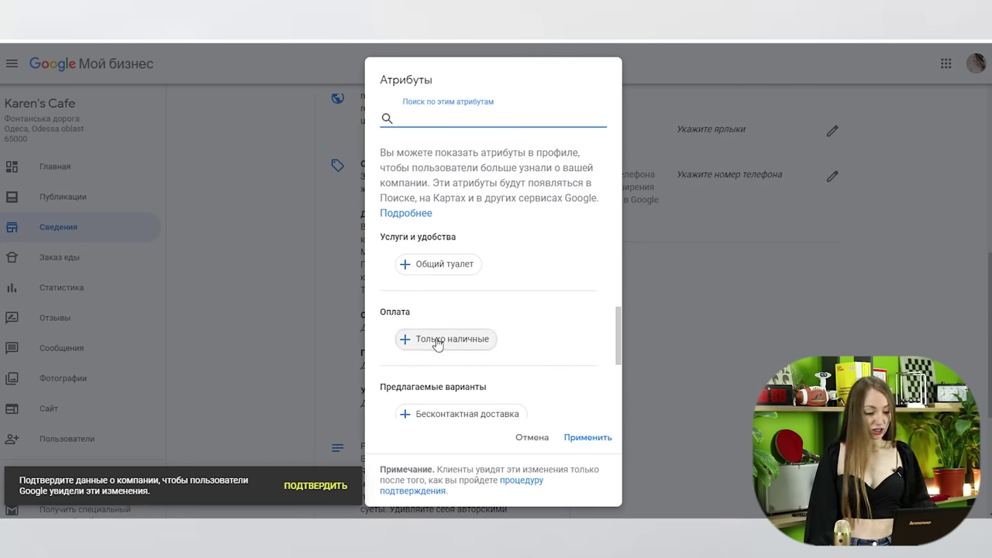
click(438, 344)
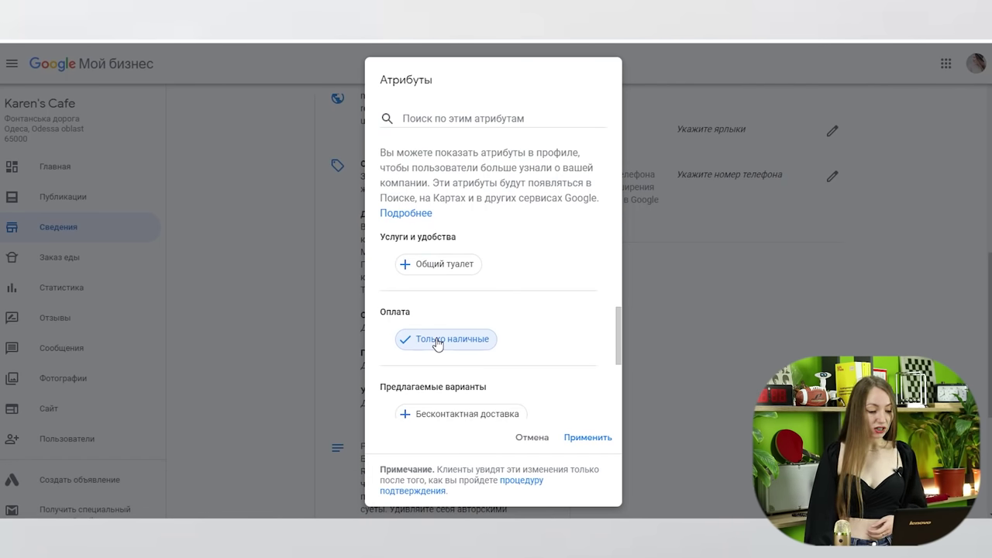
click(438, 344)
click(543, 444)
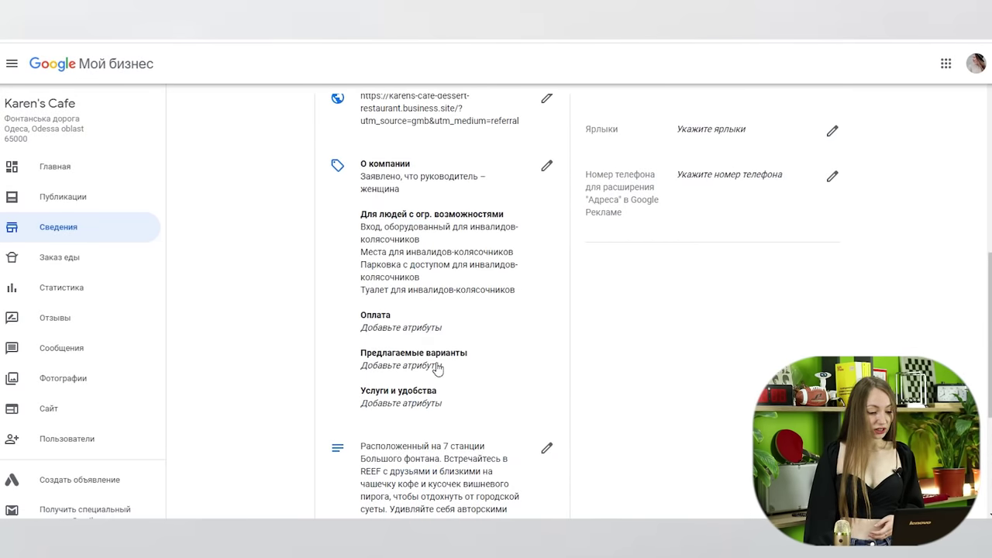
Step: Add the service options "Бесконтактная доставка", "Доставка", "Еда в заведении", "Еда навынос" and "Терраса" to the profile's attributes and apply them
click(438, 366)
scroll(512, 367, down, 2)
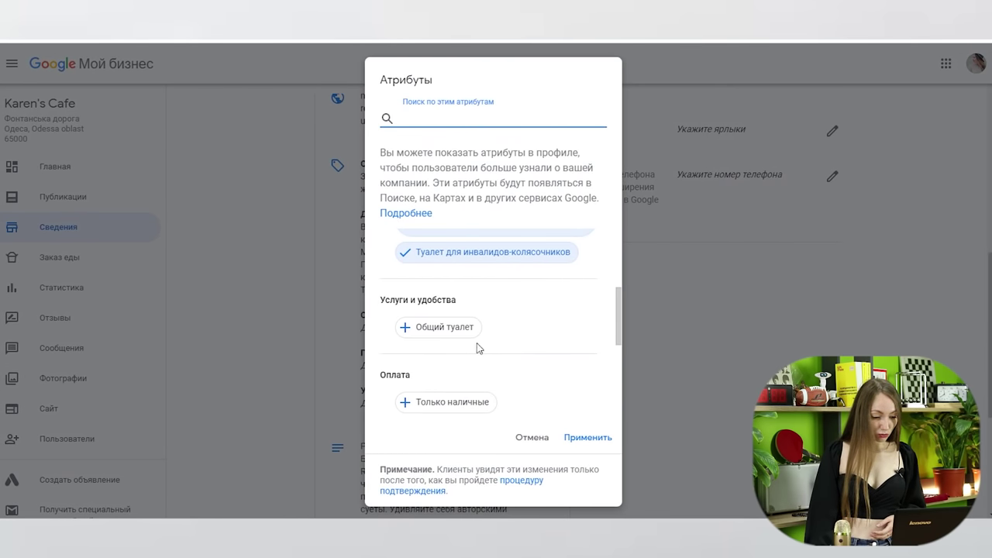
scroll(450, 335, down, 1)
scroll(457, 351, down, 3)
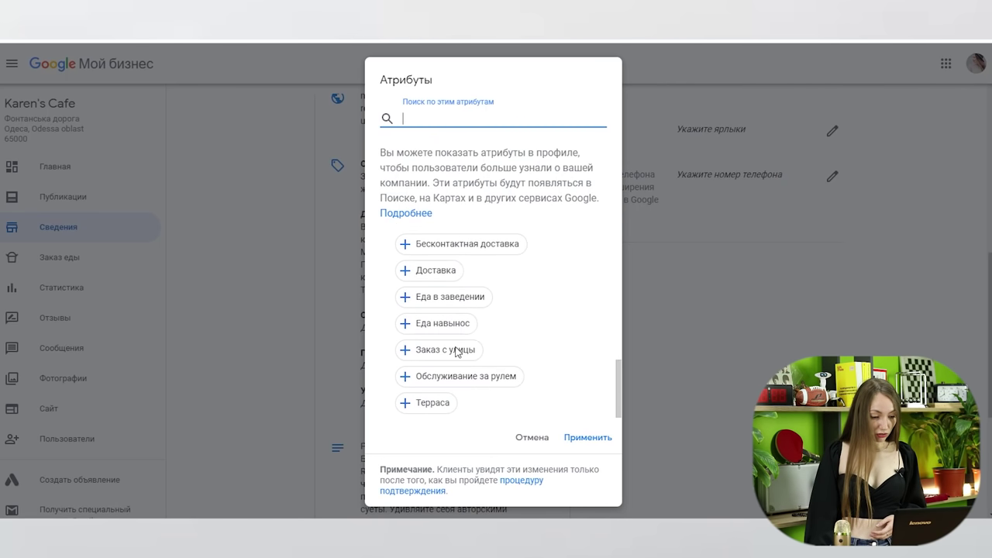
scroll(487, 324, up, 1)
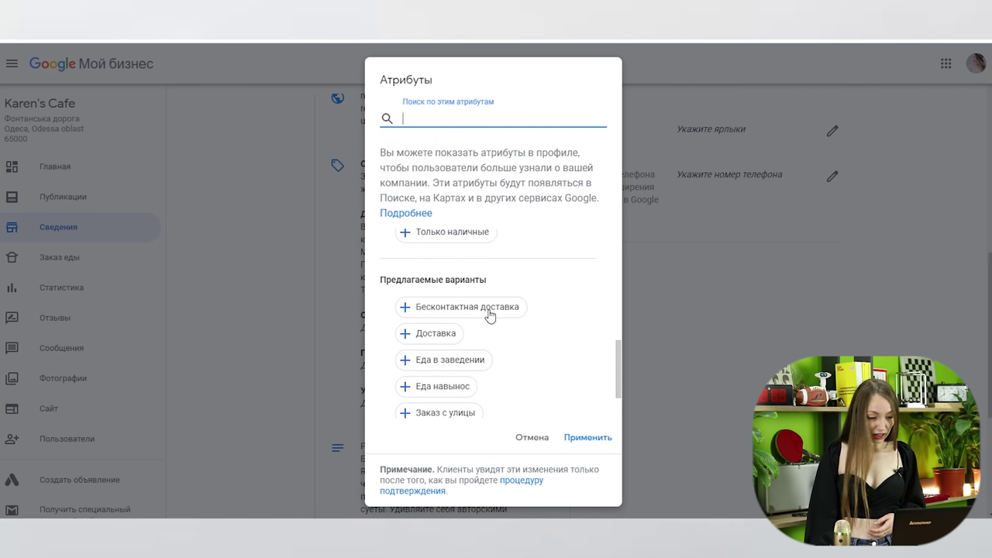
click(487, 314)
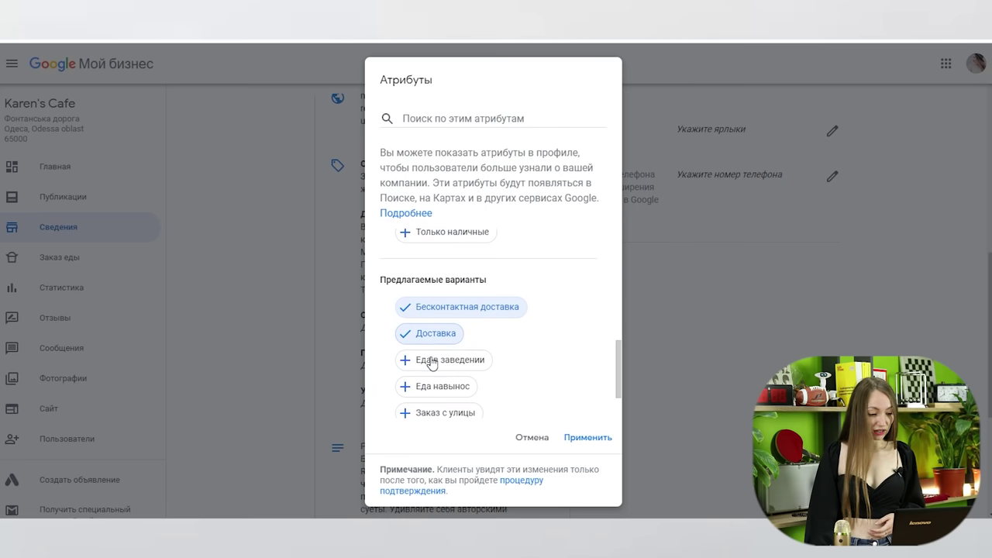
scroll(452, 362, down, 1)
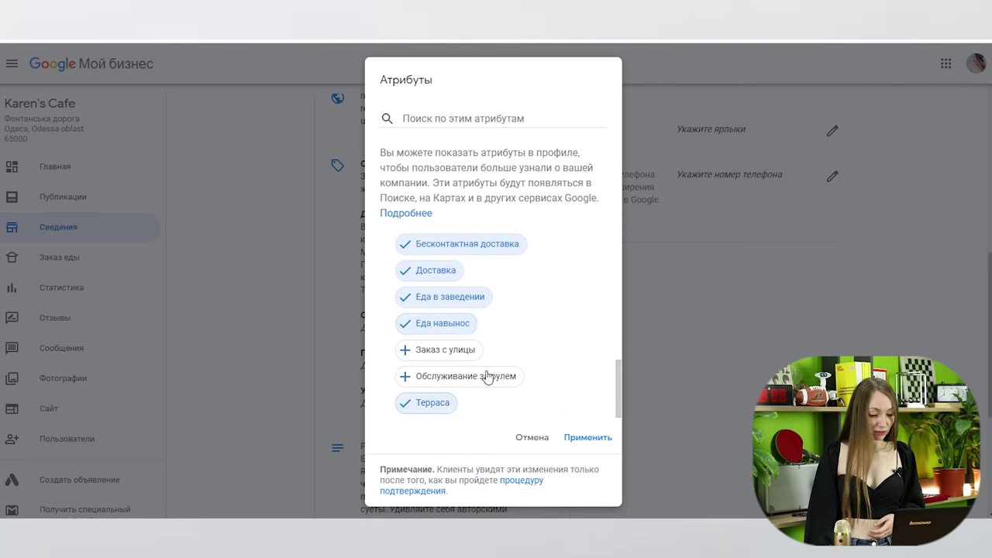
click(575, 436)
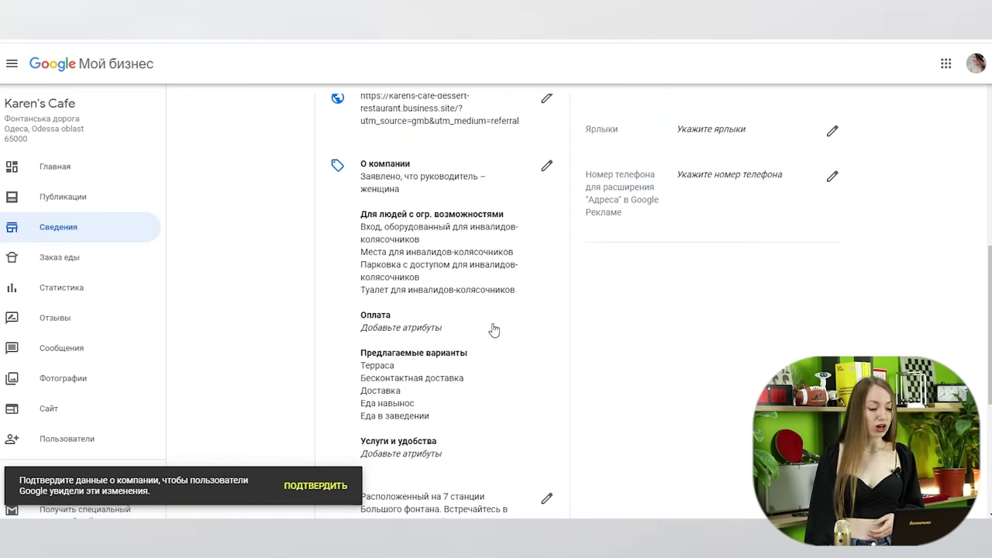
scroll(459, 369, down, 2)
click(423, 325)
scroll(427, 326, down, 5)
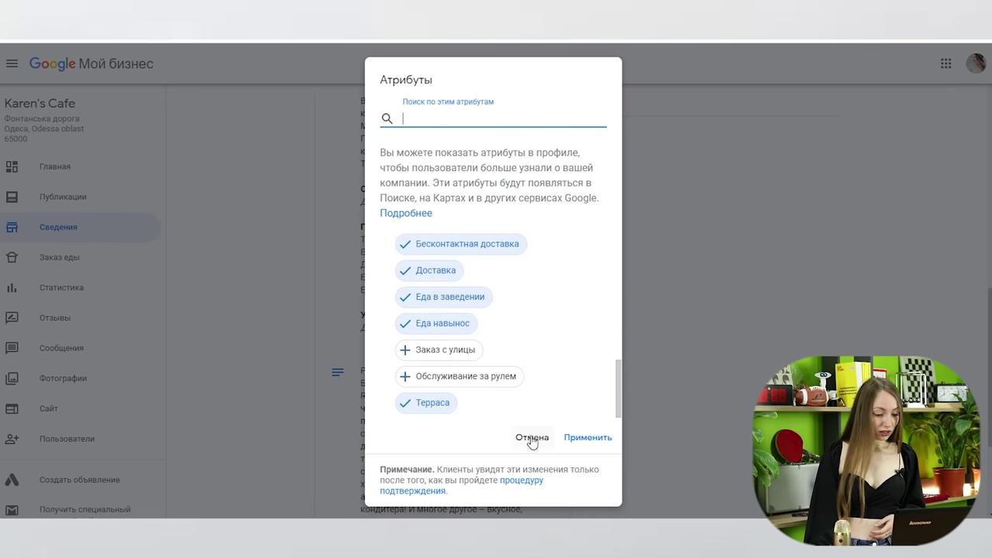
click(532, 439)
Step: Set the cafe's opening date ("Дата открытия") to 10 March 1995 and apply it
scroll(496, 289, down, 2)
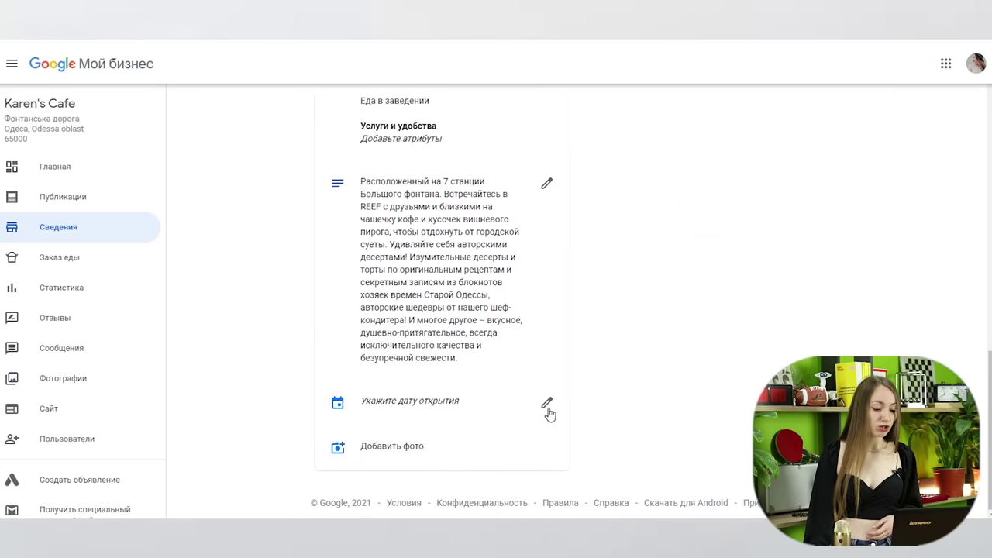
click(548, 405)
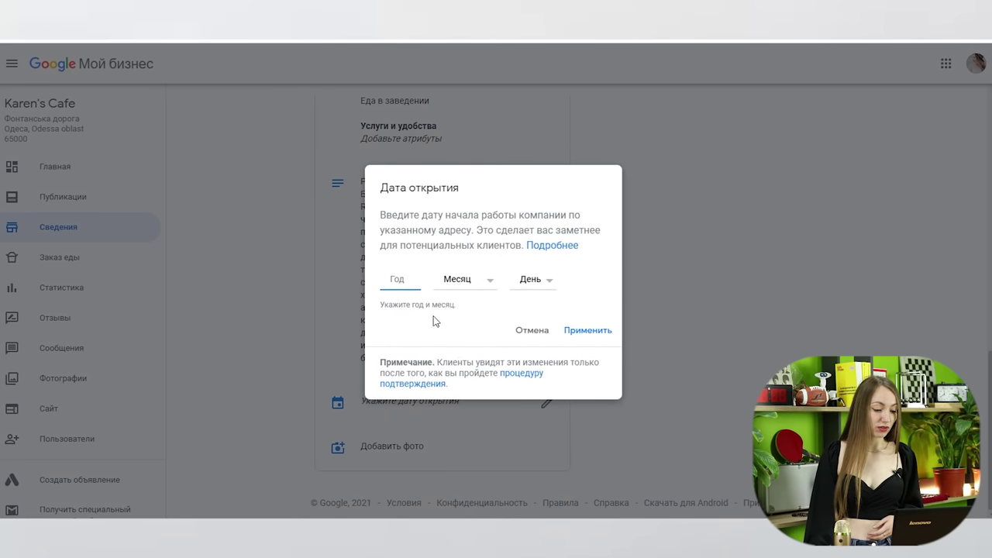
click(469, 285)
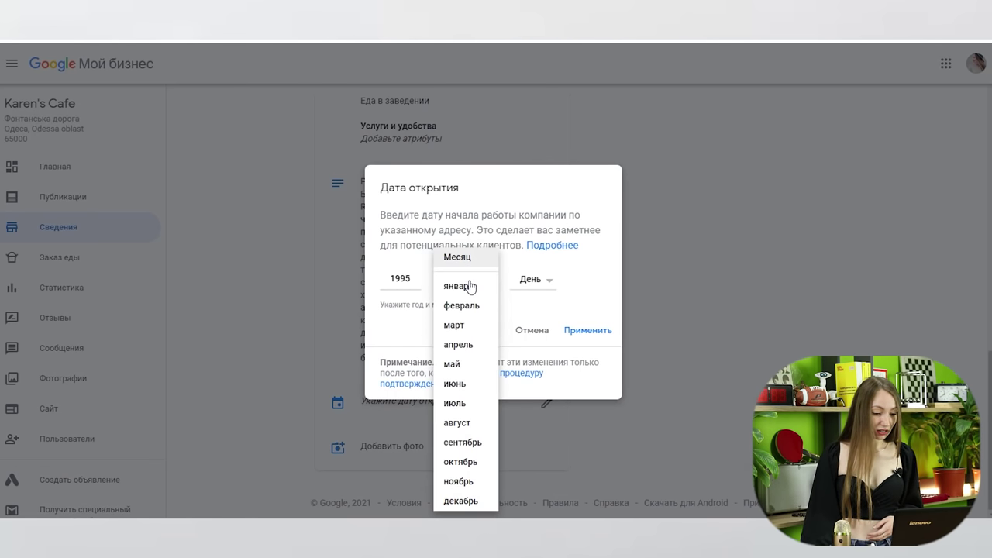
click(463, 329)
click(549, 283)
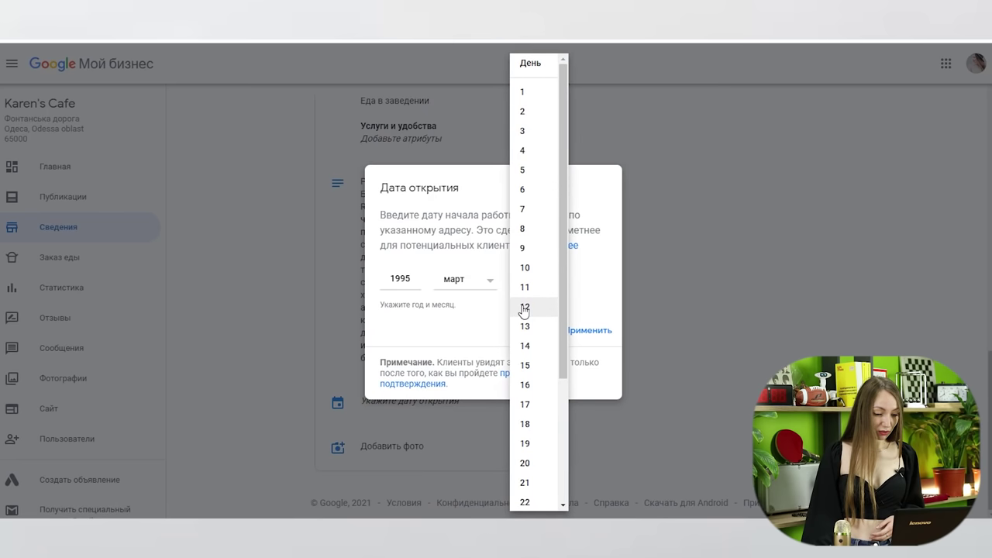
click(535, 267)
click(593, 333)
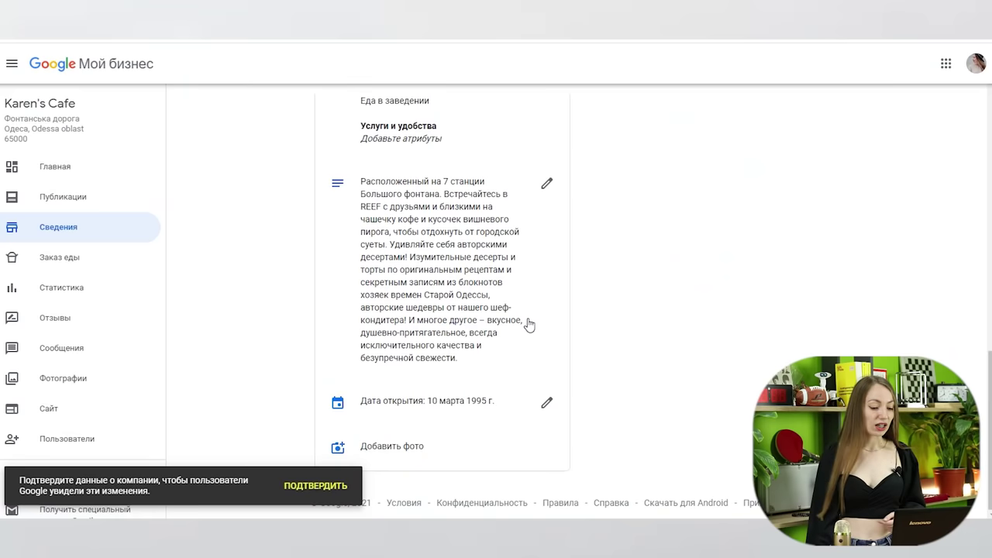
Step: Look over the completed profile details, the company closure options and the "Расширенные сведения" section
scroll(547, 280, up, 8)
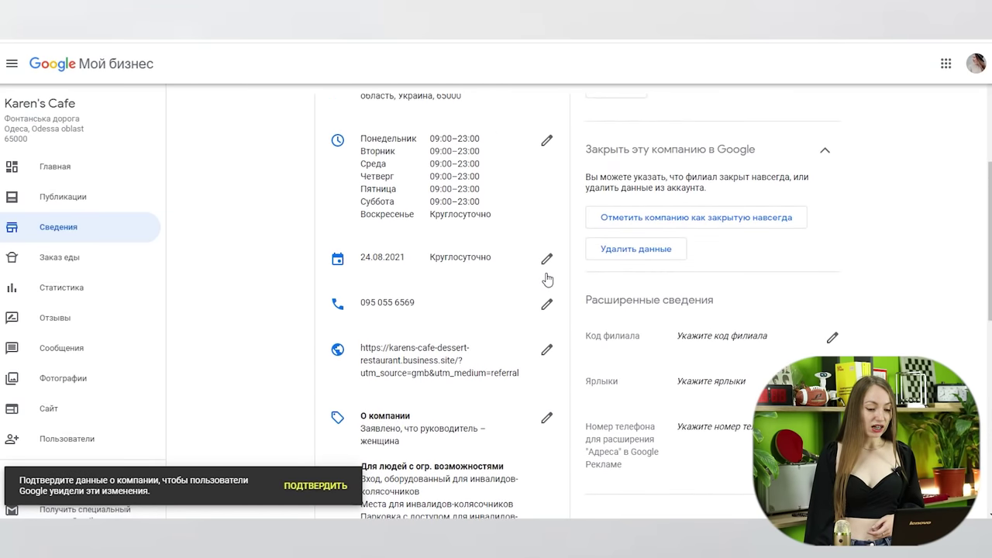
scroll(736, 291, up, 4)
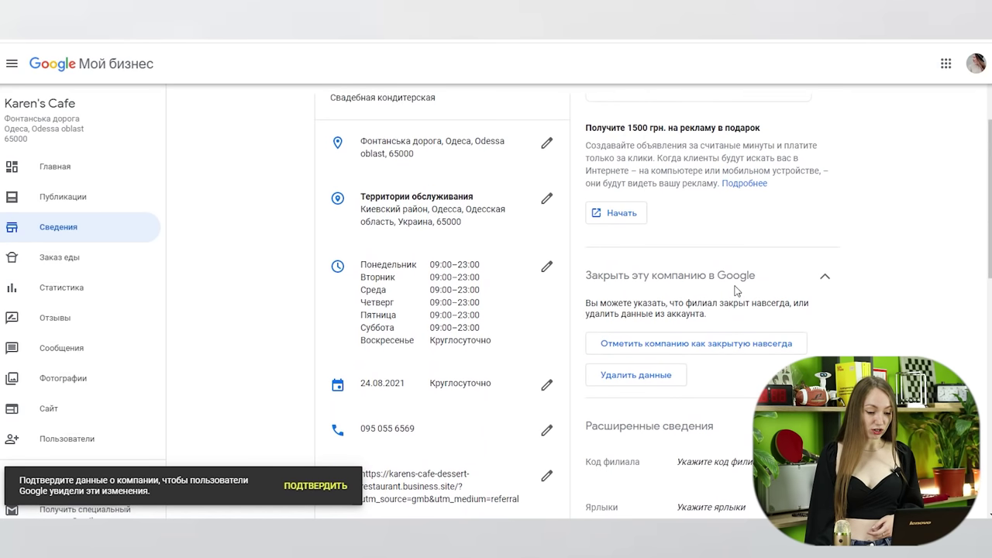
scroll(704, 374, down, 2)
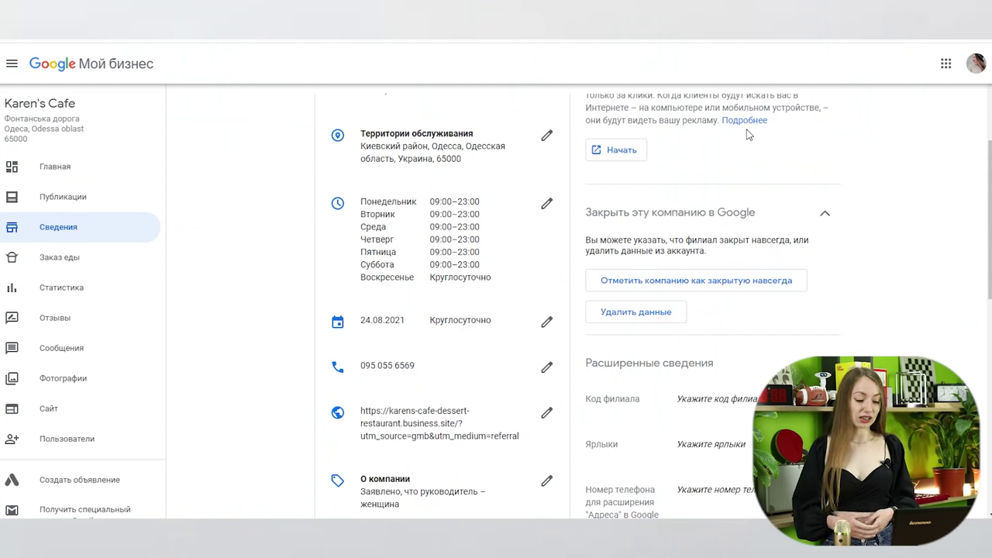
scroll(697, 370, down, 1)
scroll(698, 370, down, 2)
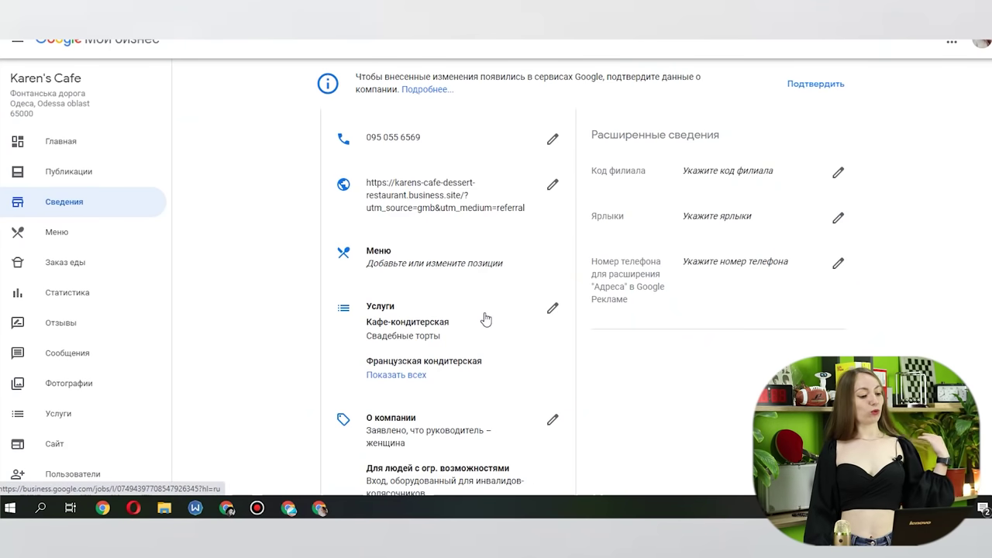
Step: Add the custom service "Свадебные торты" under the main category "Кафе-кондитерская" and save it
click(58, 414)
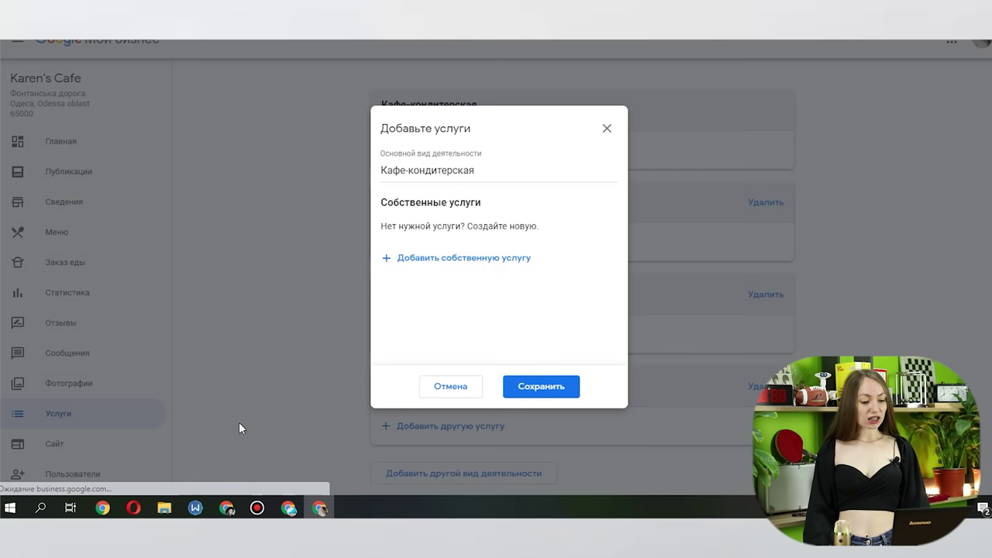
click(446, 259)
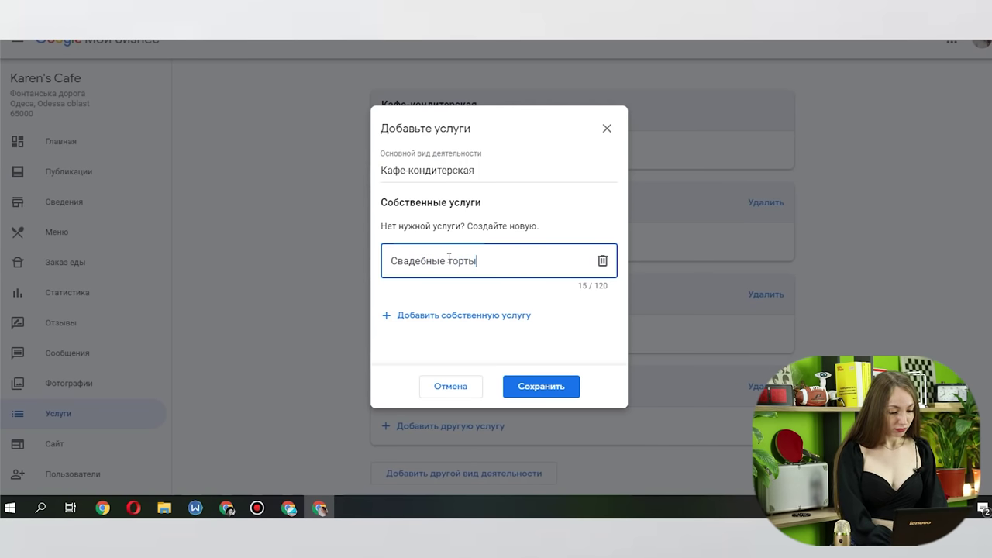
click(552, 390)
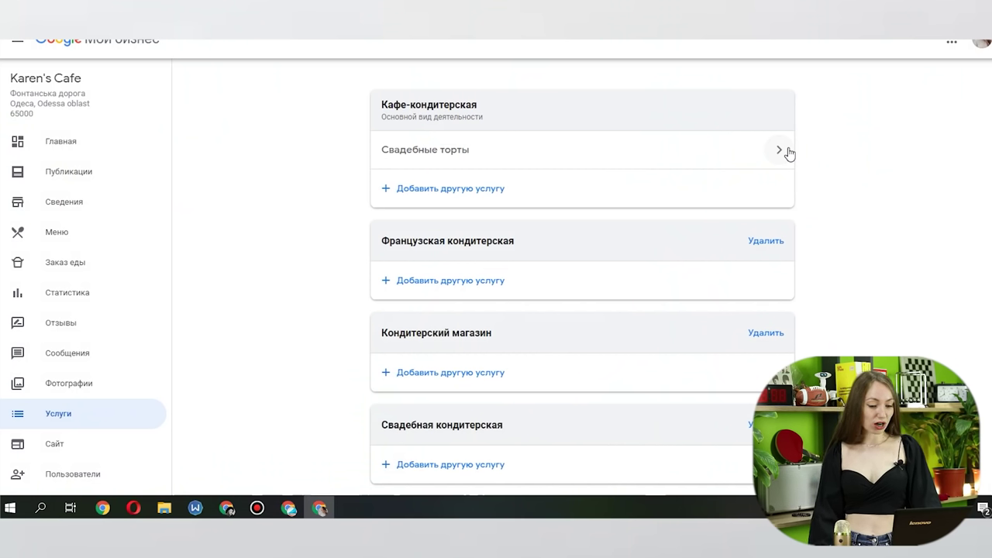
Step: Price "Свадебные торты" as "От" 500 UAH, describe the ready-made designs and custom cakes as two checkmarked lines, and save
click(789, 153)
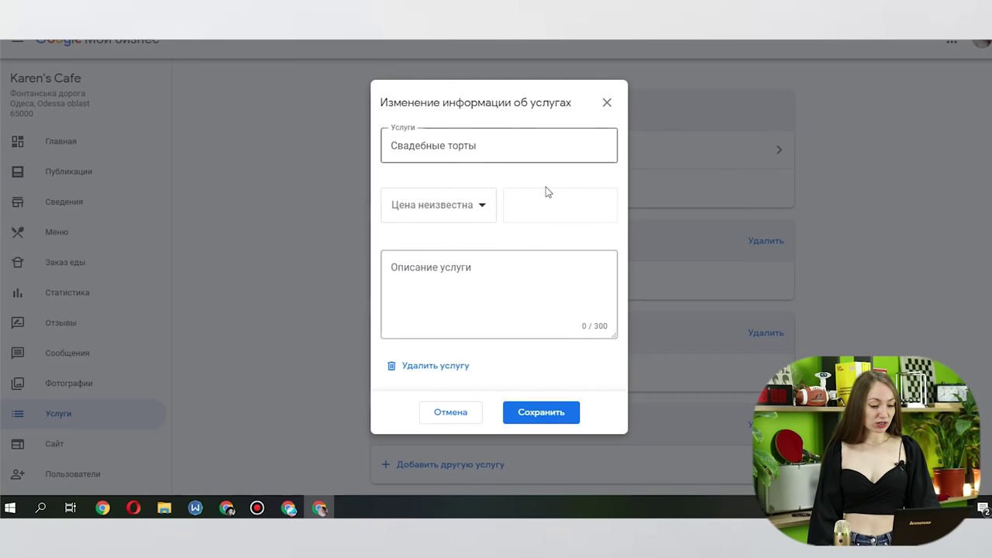
click(488, 210)
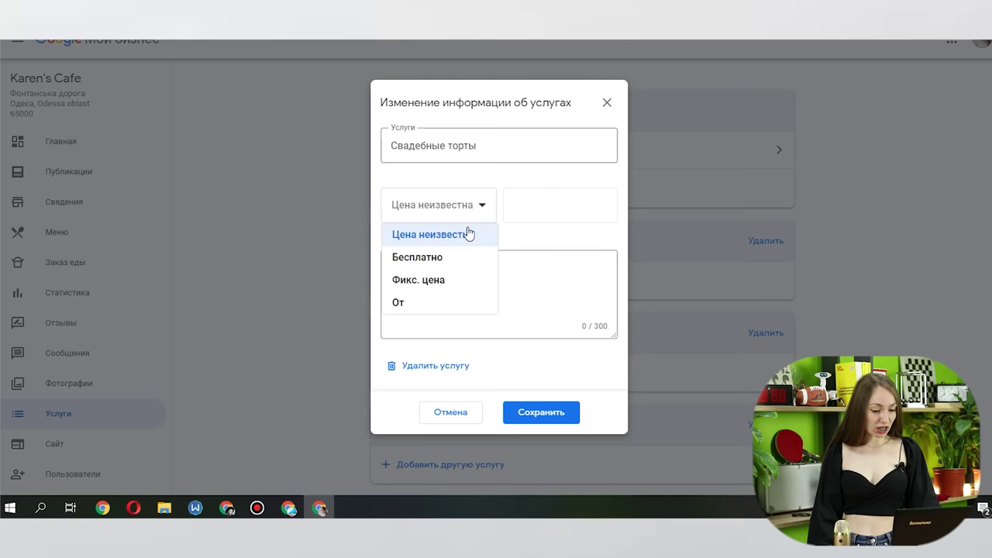
click(412, 304)
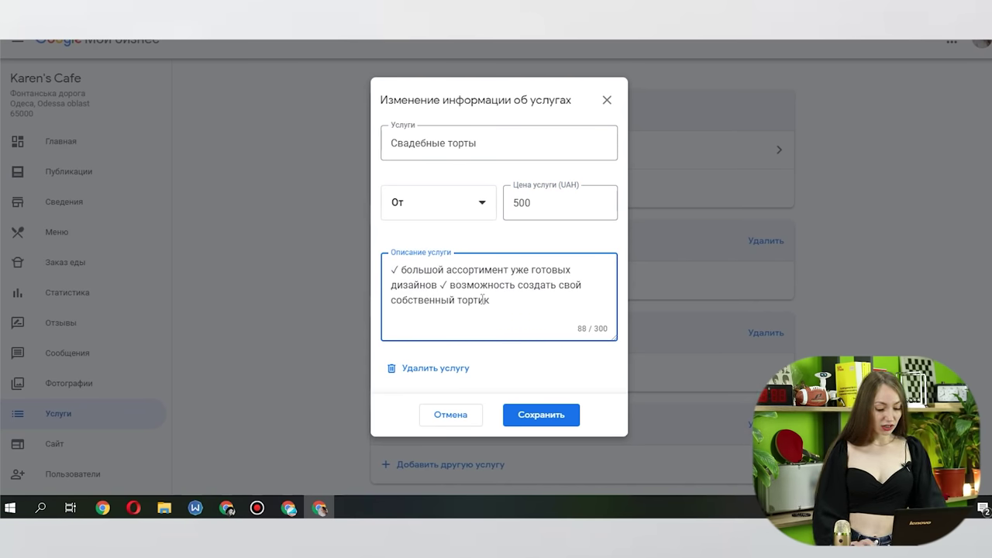
key(Return)
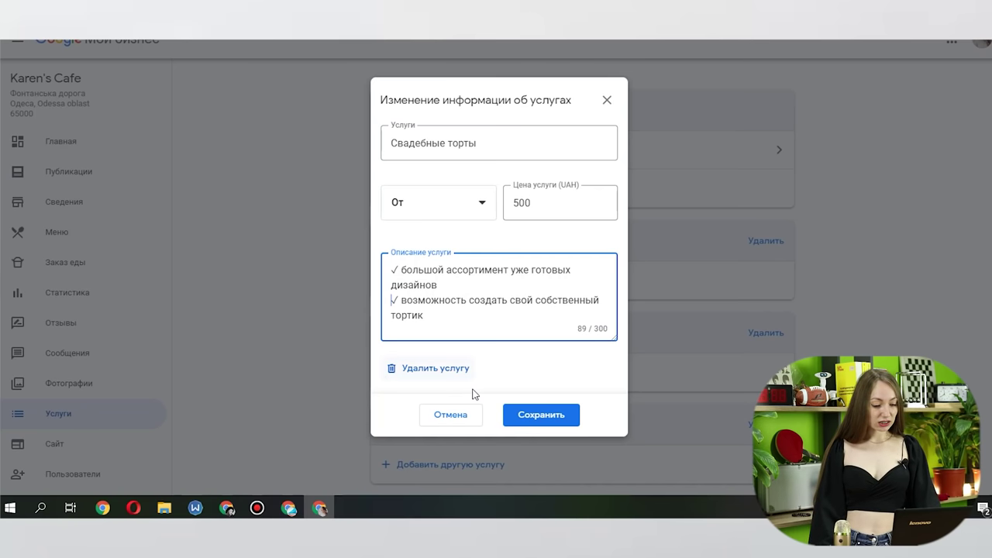
click(527, 416)
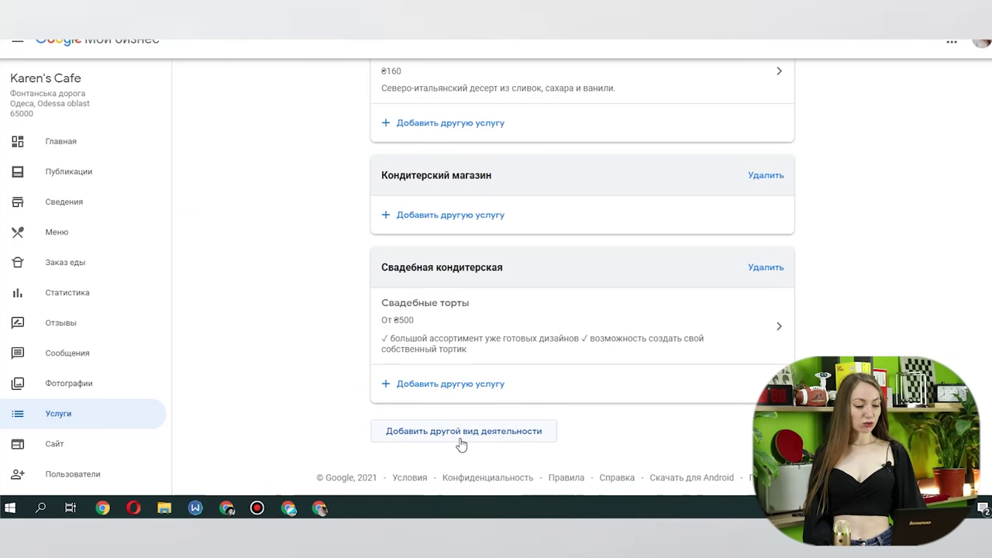
Step: Look through the service list and the suggested and custom service options for the "Свадебная кондитерская" category
scroll(481, 194, up, 4)
scroll(566, 245, down, 4)
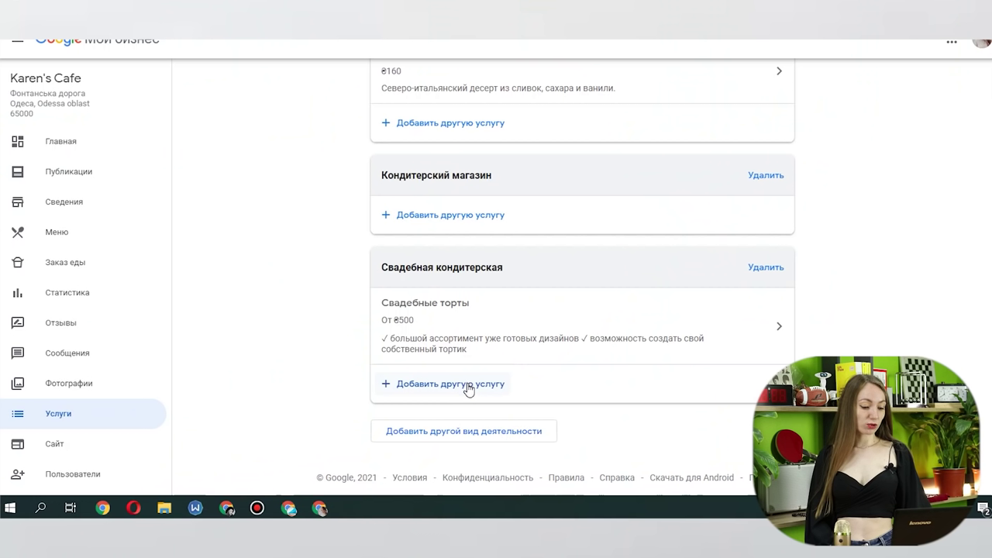
click(469, 388)
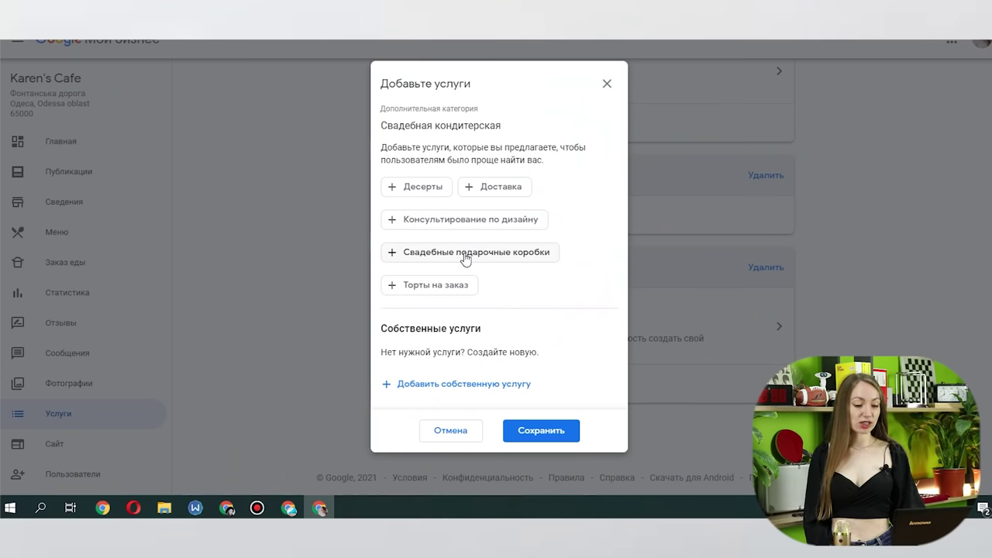
click(463, 387)
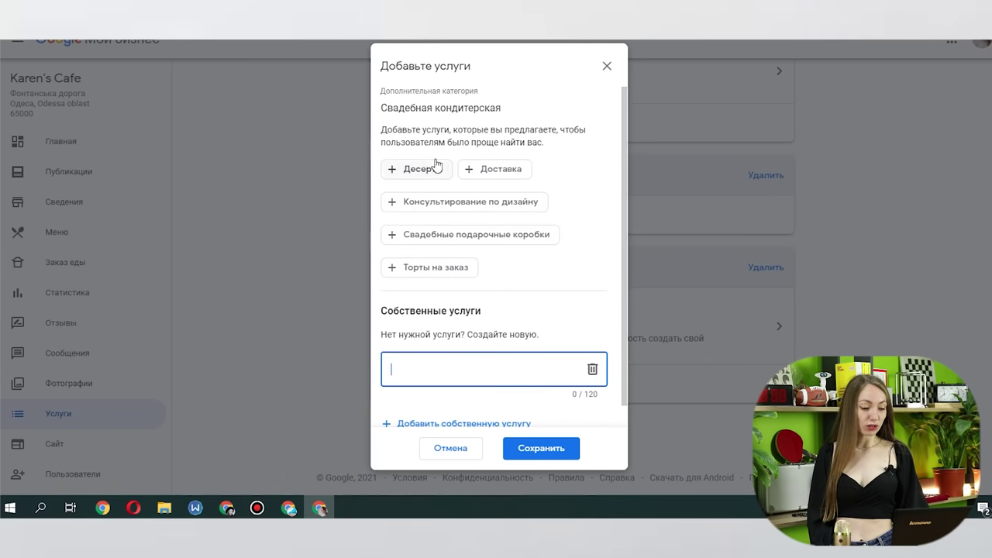
click(445, 453)
click(449, 432)
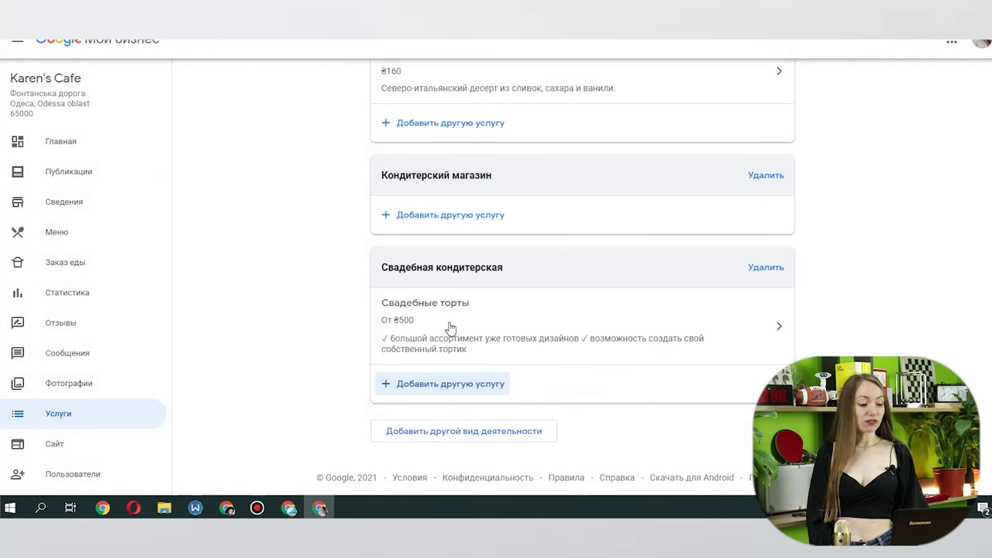
scroll(468, 351, up, 4)
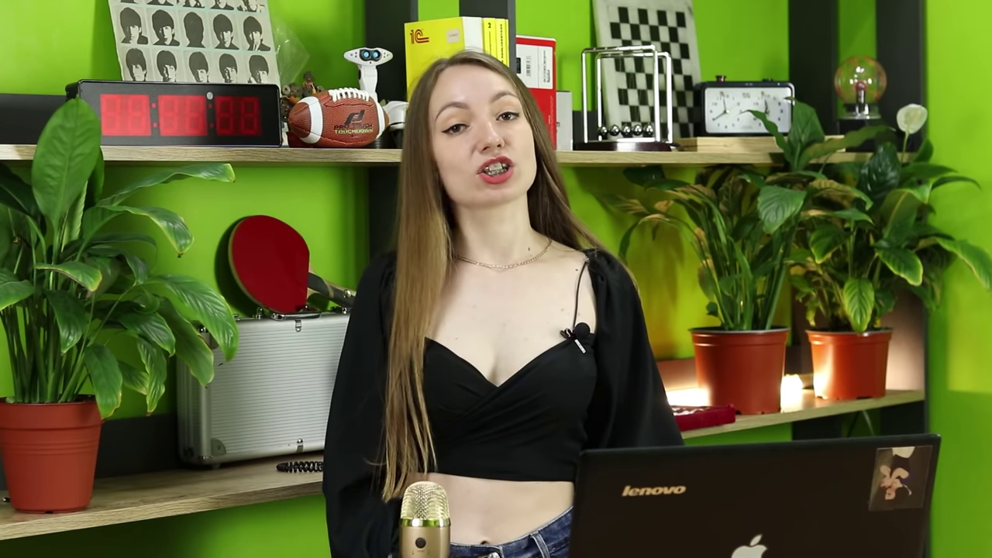
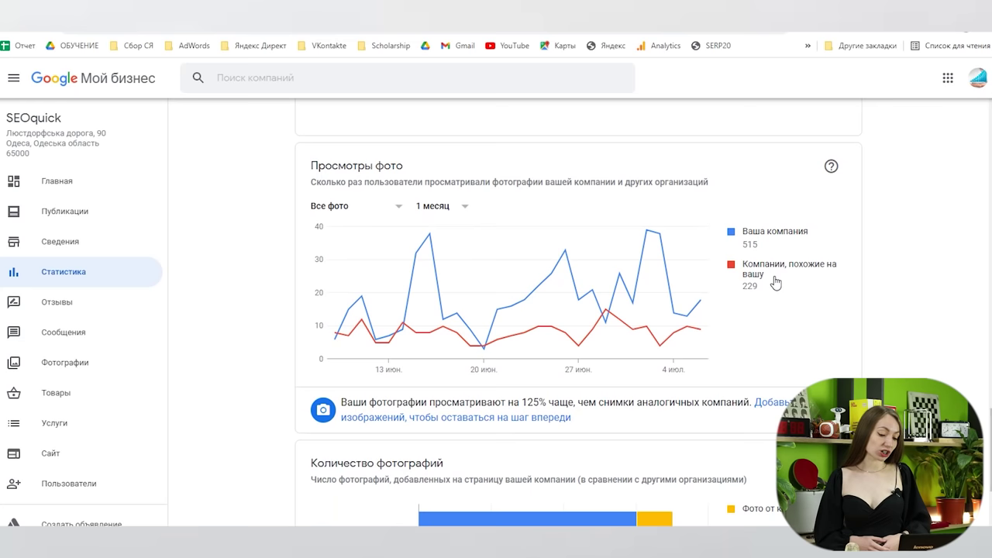
Step: Examine SEOquick's statistics on photo views, photo count, user actions and the Google services where customers find the company
scroll(775, 282, down, 3)
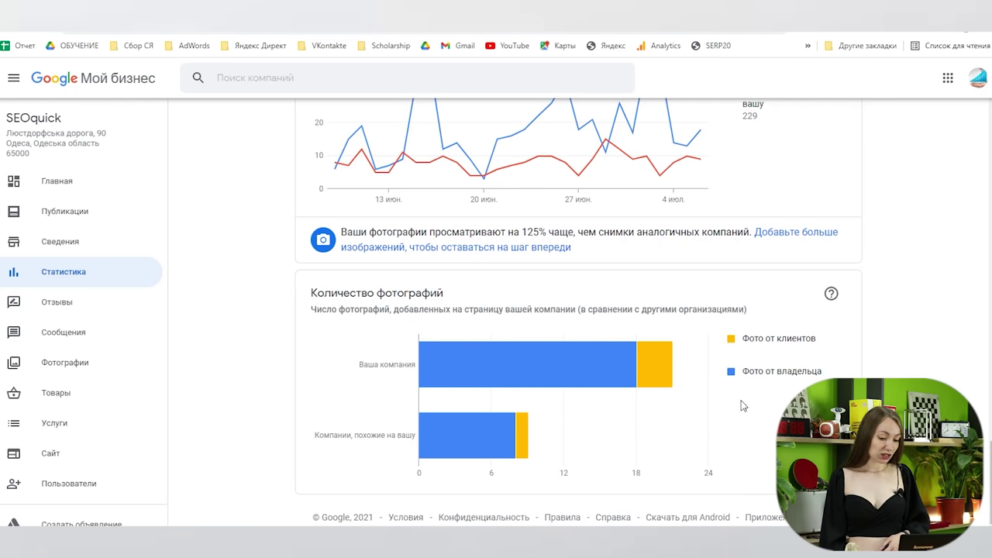
scroll(743, 406, up, 15)
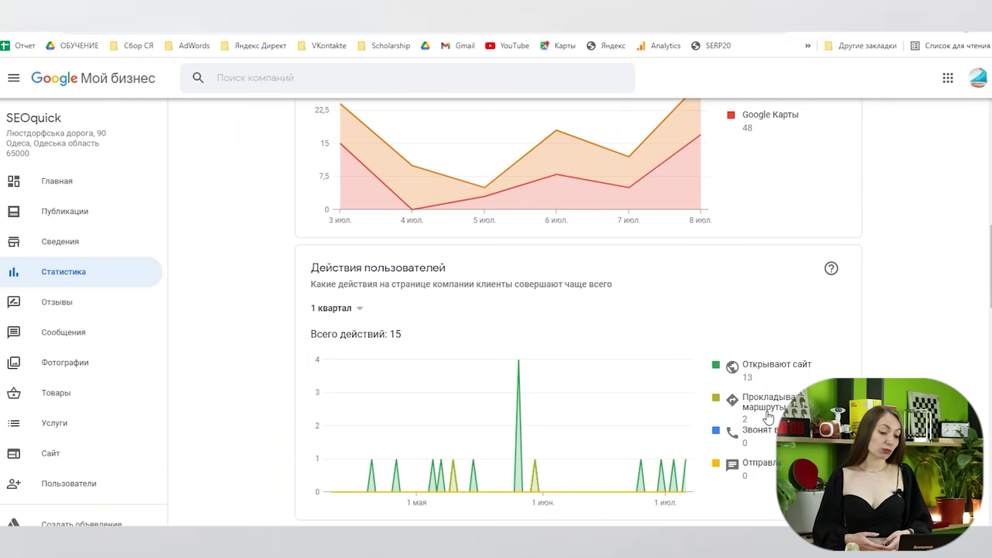
scroll(706, 286, up, 5)
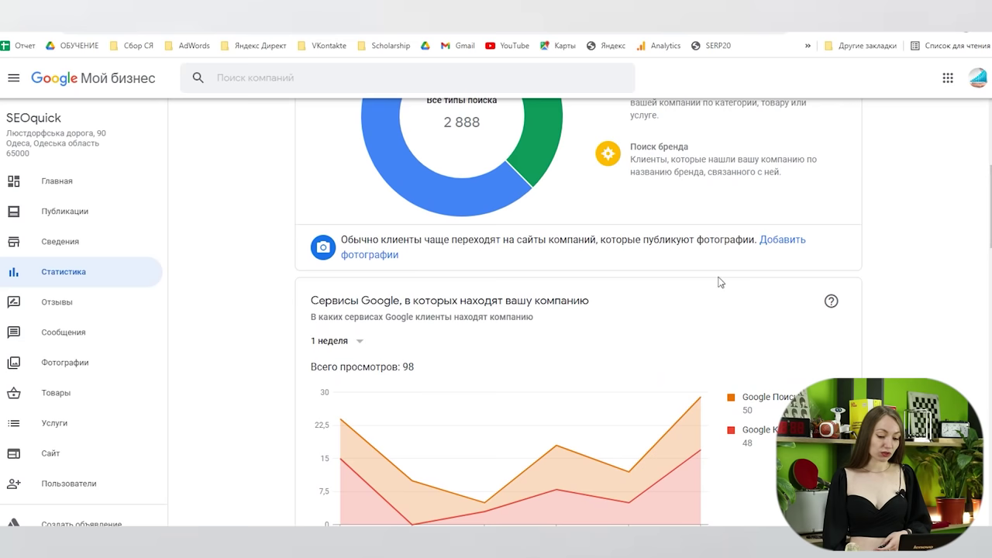
scroll(708, 274, up, 2)
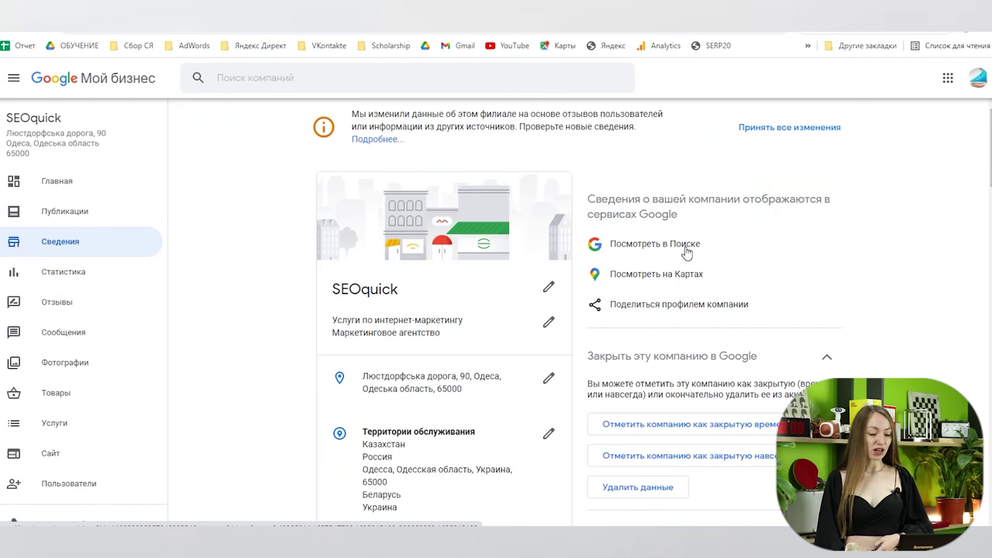
Step: View SEOquick's profile in Google Search and look through its company card, products, posts and profile management suggestions
click(655, 243)
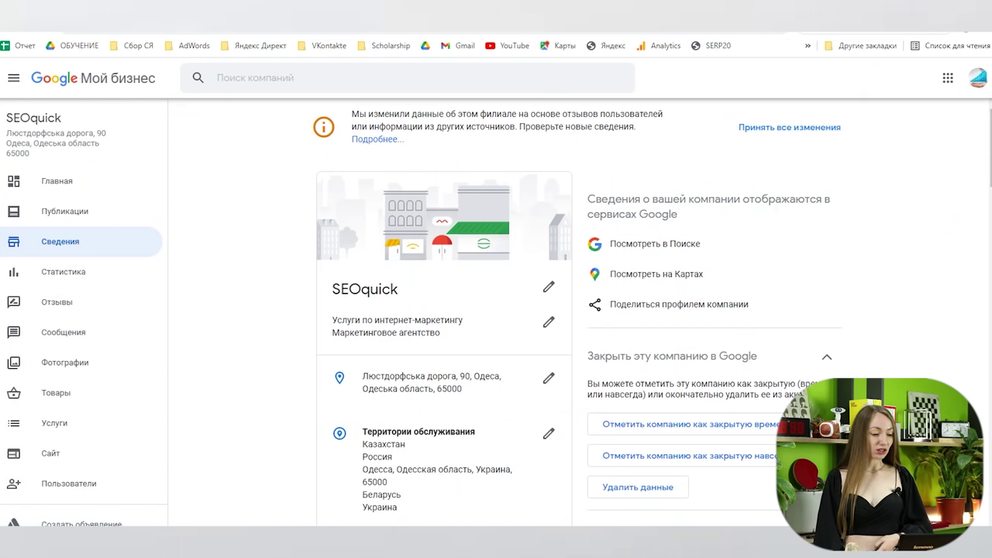
scroll(283, 96, up, 1)
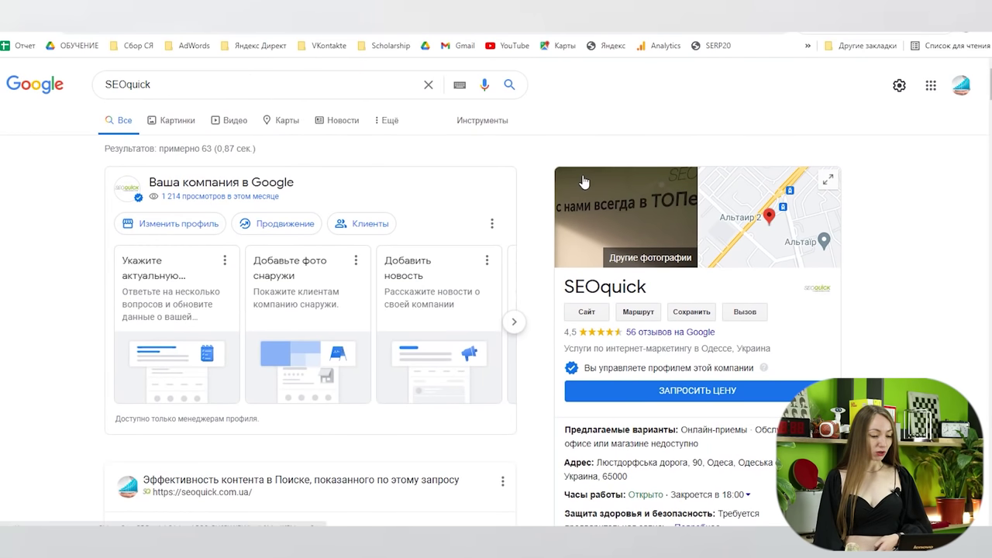
scroll(681, 324, down, 3)
scroll(788, 312, down, 8)
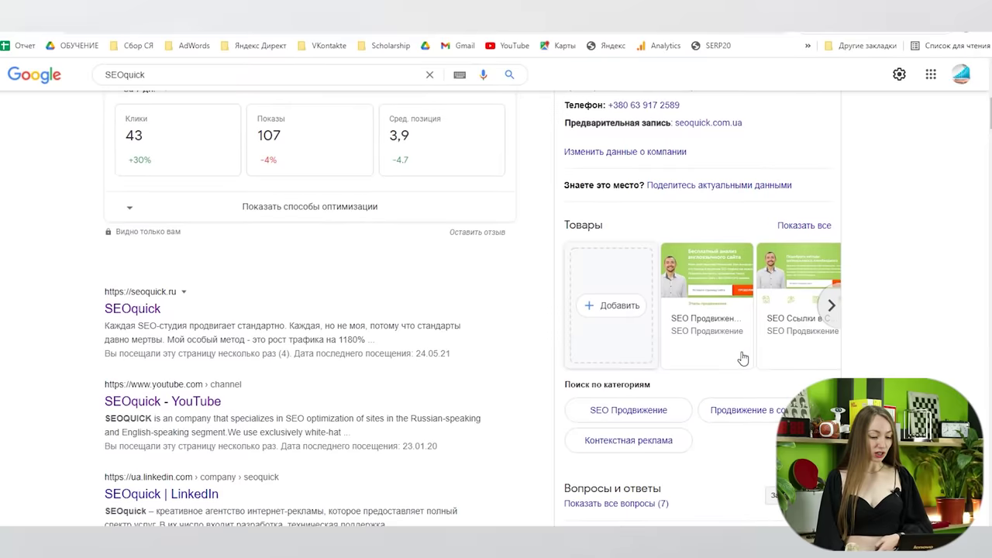
scroll(761, 313, down, 6)
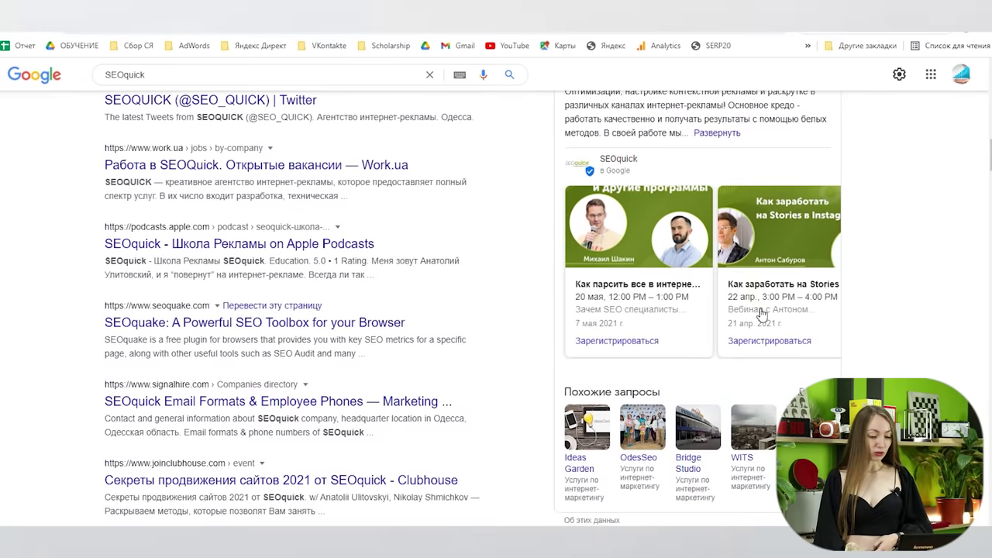
scroll(760, 313, up, 11)
scroll(431, 300, up, 7)
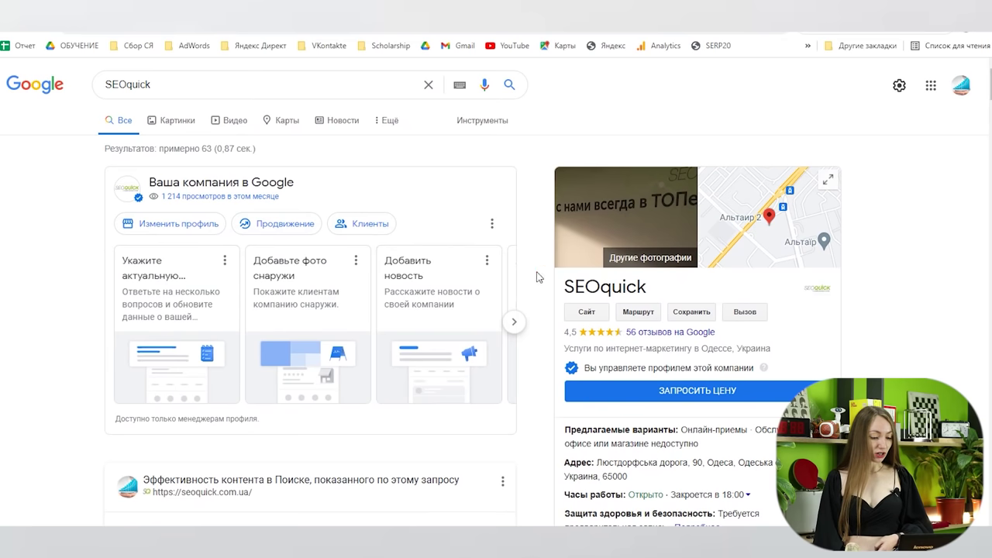
click(516, 323)
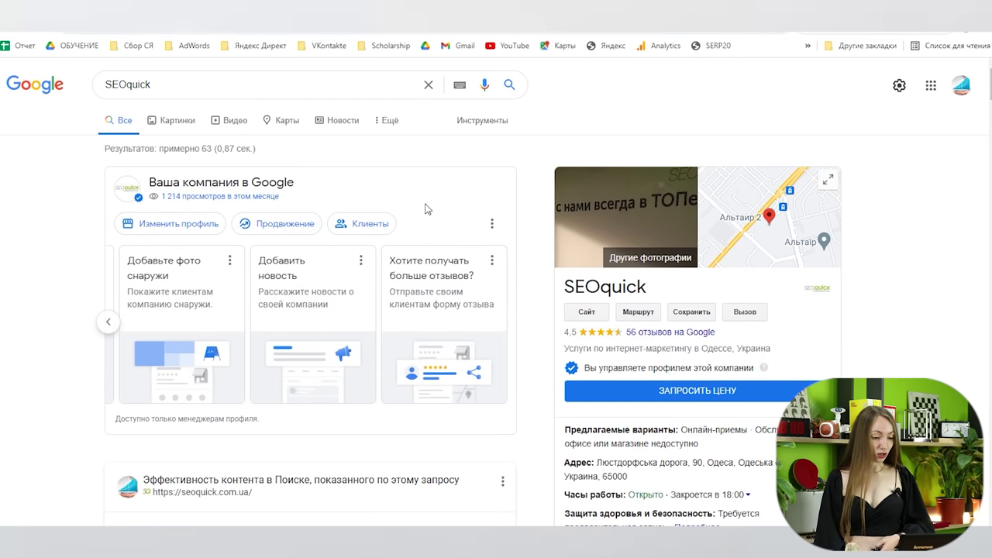
Step: Open SEOquick's listing on Google Maps, look through its contacts, photos and ratings, and return to the profile details
click(769, 217)
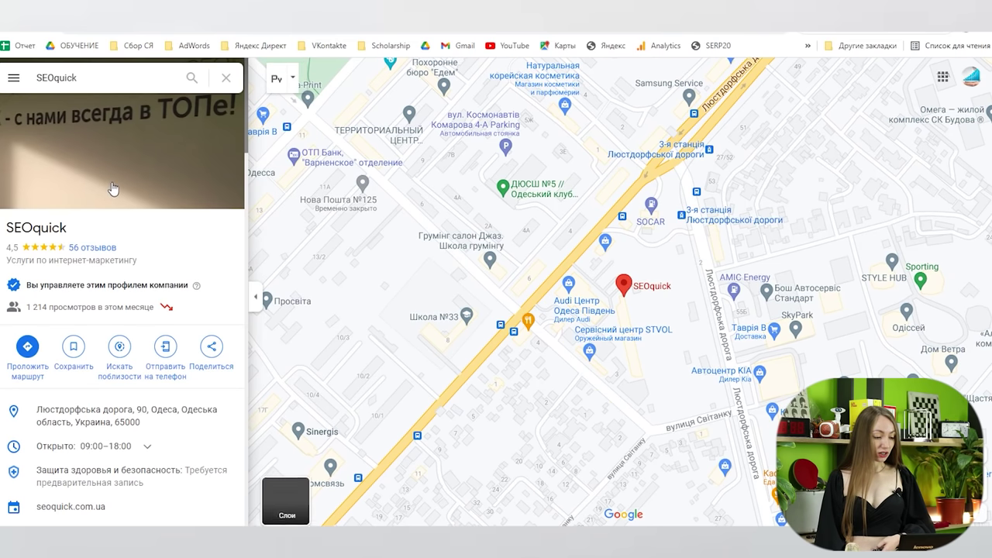
scroll(152, 310, down, 5)
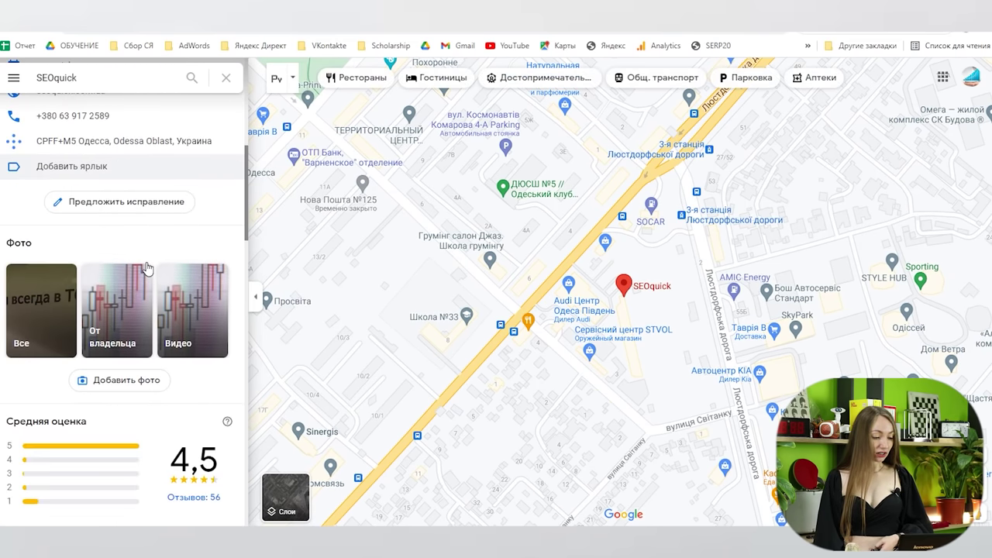
scroll(146, 268, down, 8)
scroll(149, 278, down, 6)
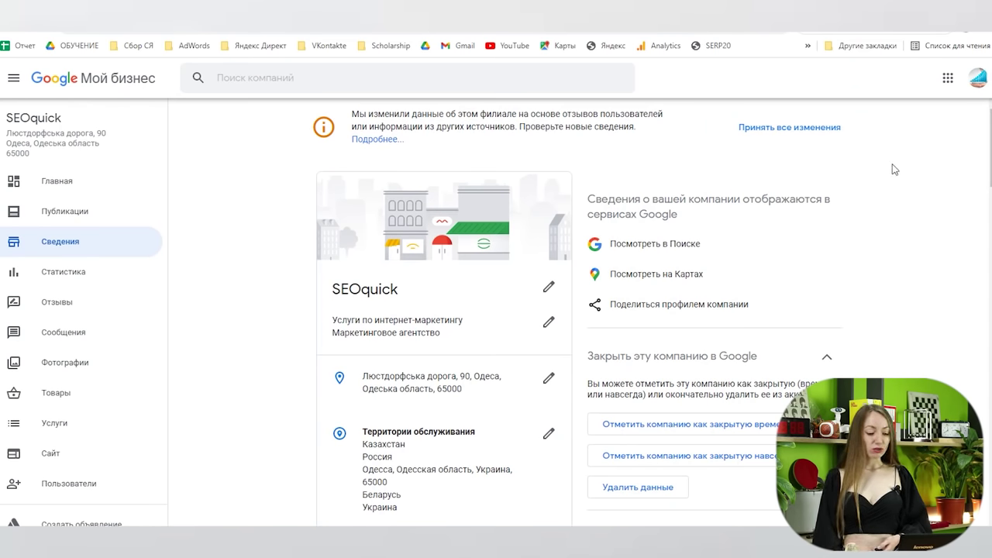
scroll(907, 358, down, 1)
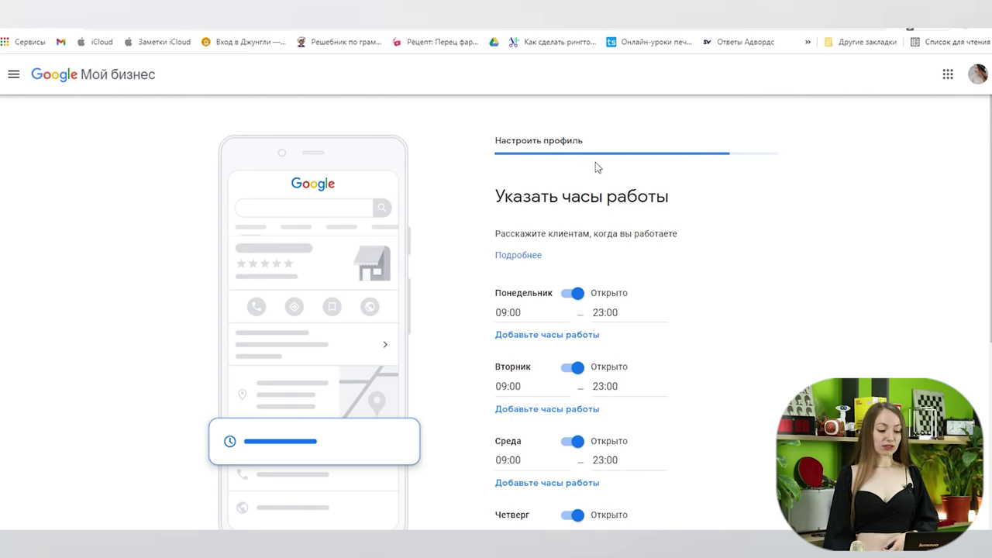
Step: Look over the weekly working hours in the profile setup, including the opening-time choices for Monday
scroll(596, 162, down, 1)
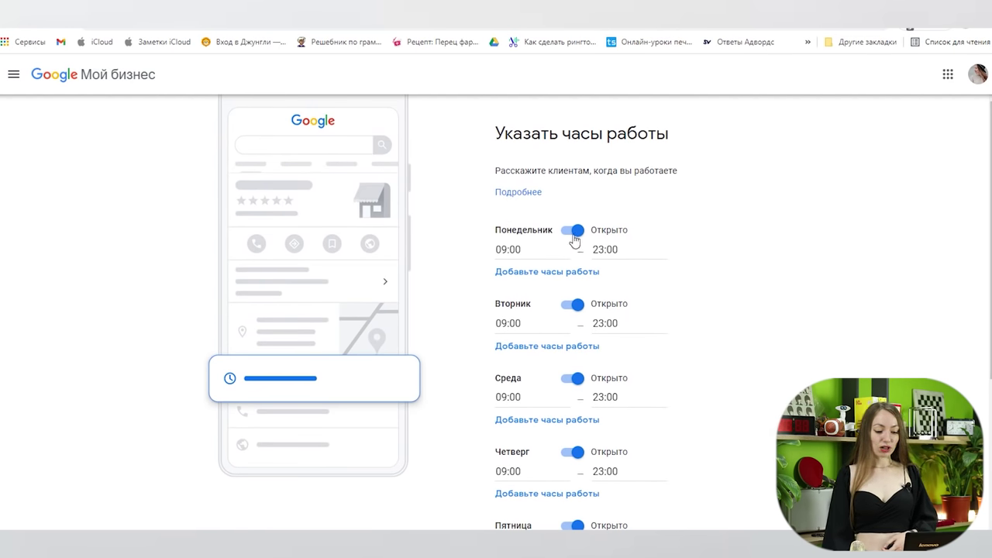
click(530, 250)
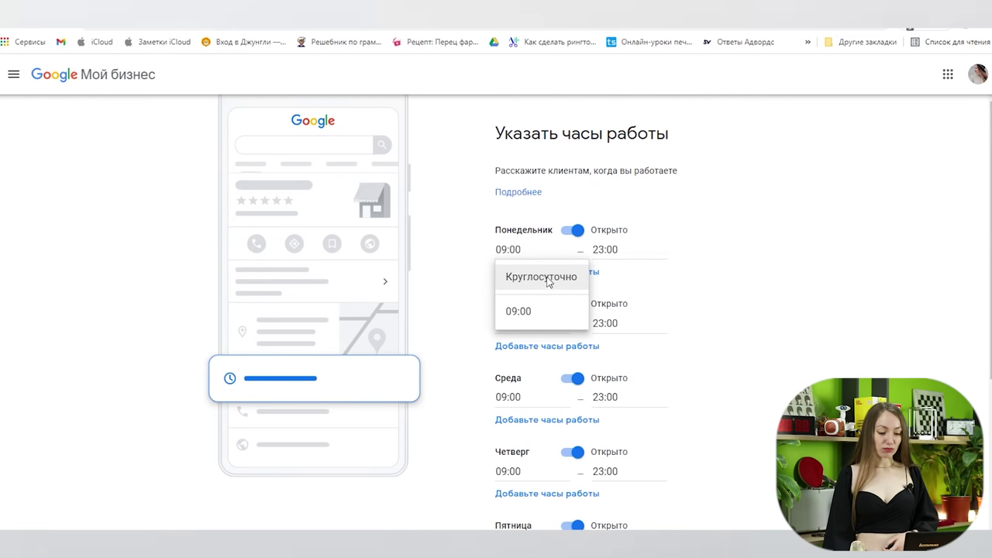
click(531, 242)
scroll(533, 293, down, 3)
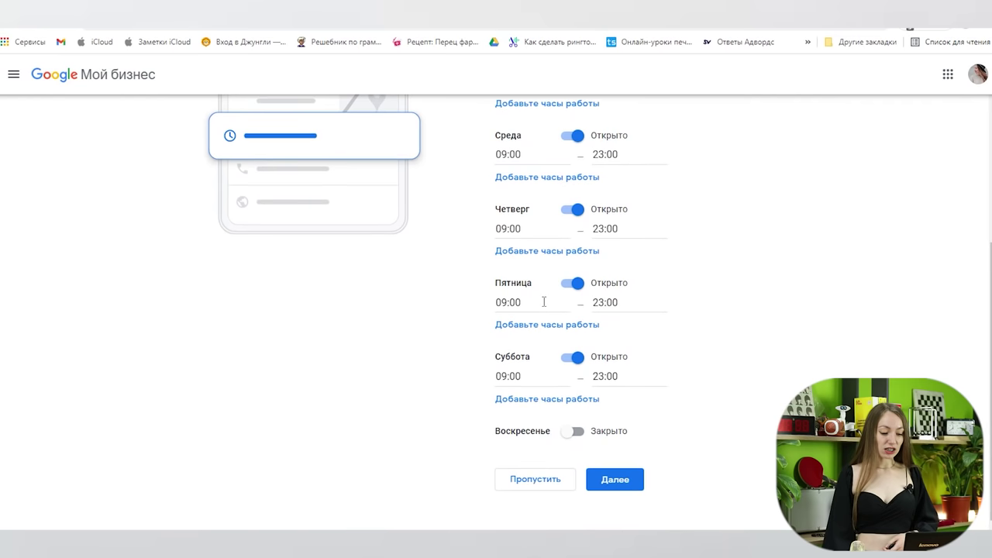
Step: Try marking Sunday as open and choosing its opening time, and set the day back to closed
click(581, 436)
click(580, 438)
click(576, 440)
click(529, 450)
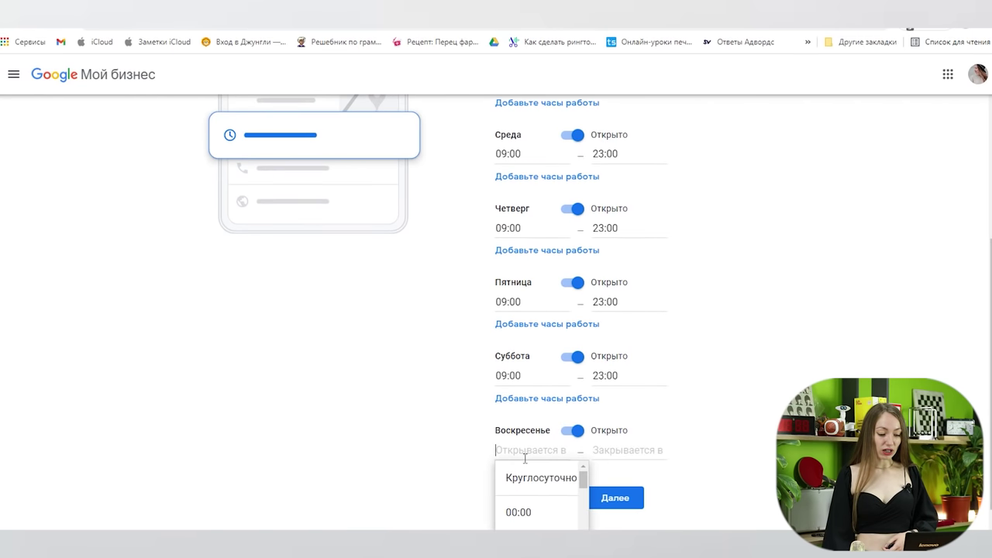
scroll(543, 502, down, 5)
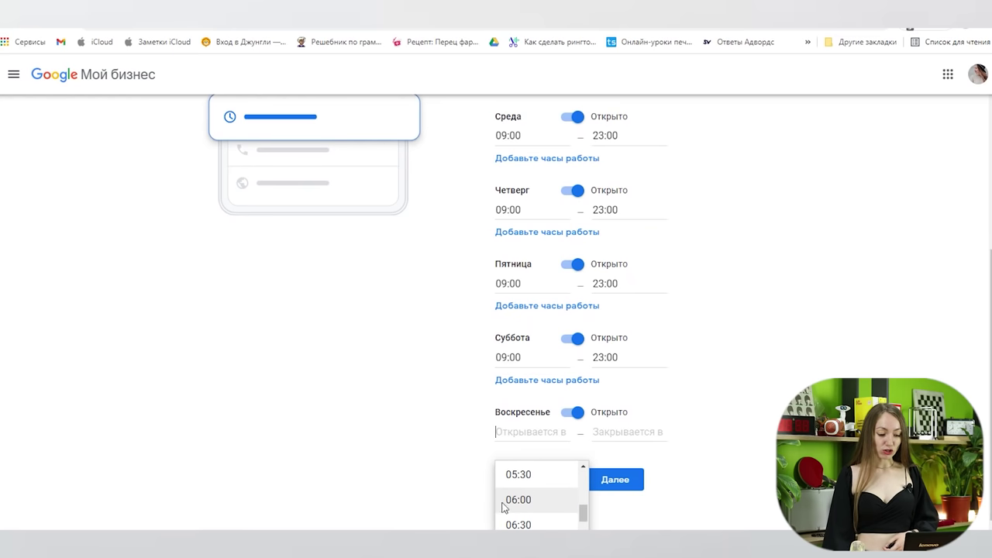
click(680, 411)
click(571, 419)
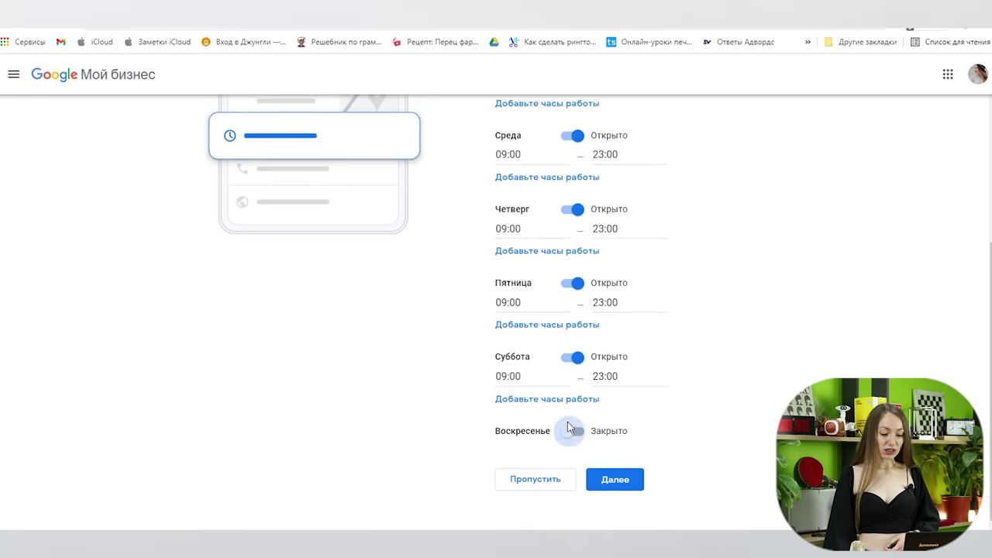
Step: Accept working hours of 09:00–23:00 through Saturday with Sunday closed, and continue to the messaging settings
scroll(643, 397, up, 3)
scroll(645, 400, down, 3)
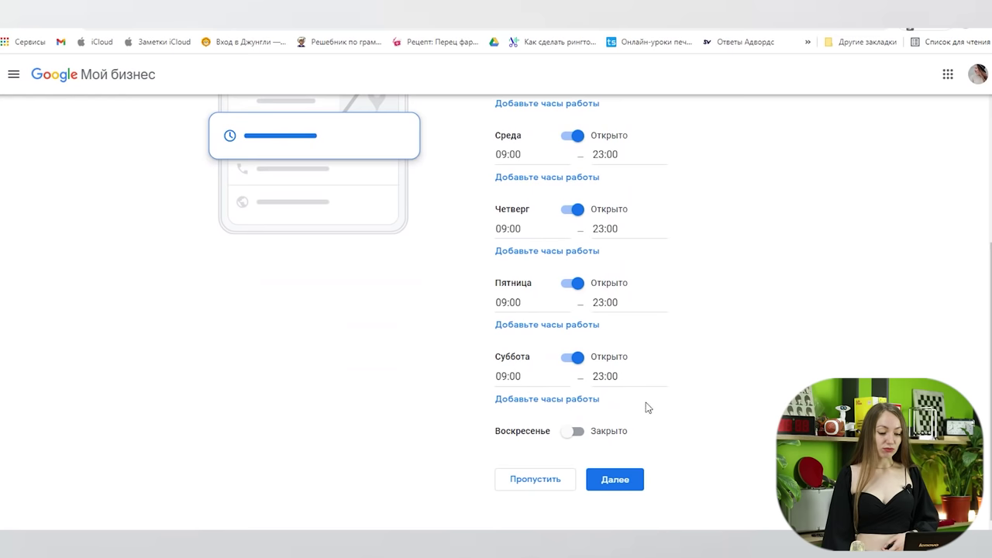
click(632, 480)
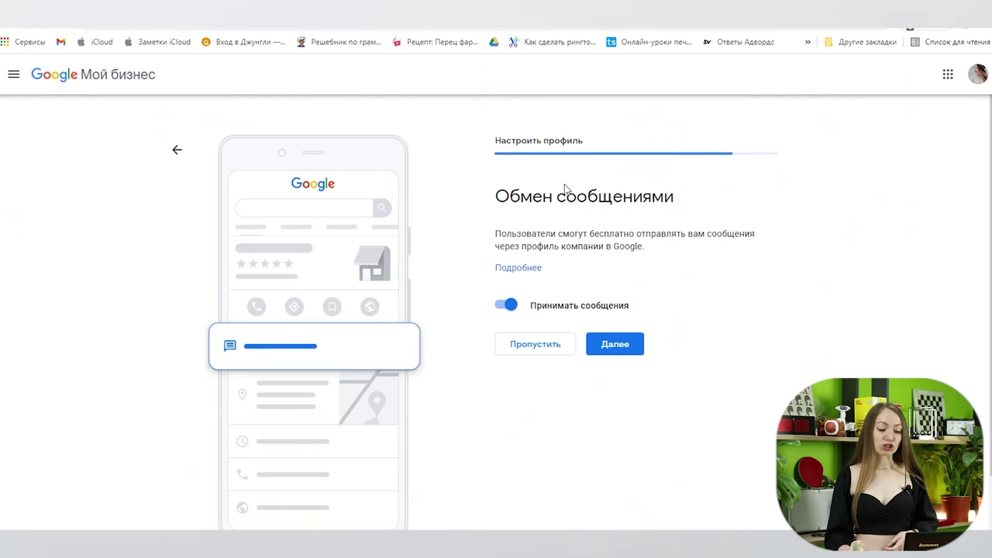
Step: Switch "Принимать сообщения" off and back on
click(501, 309)
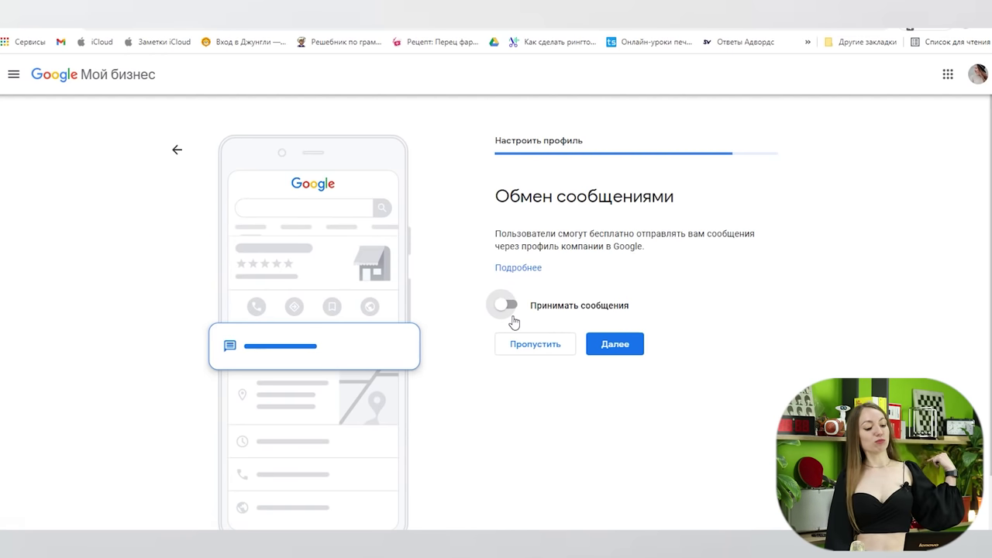
click(510, 308)
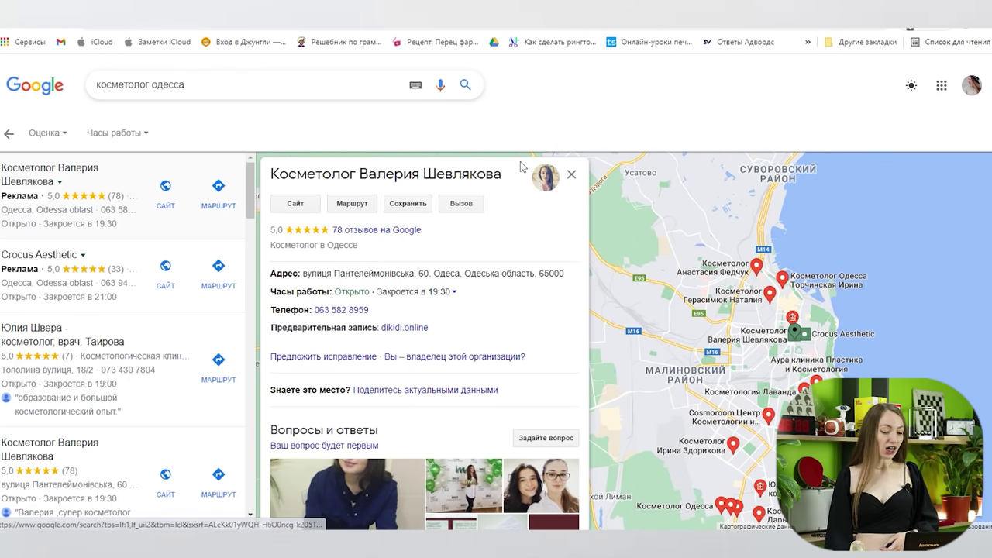
Step: Look through the open cosmetologist's listing in the "косметолог одесса" results, including its photos and reviews
scroll(524, 372, down, 4)
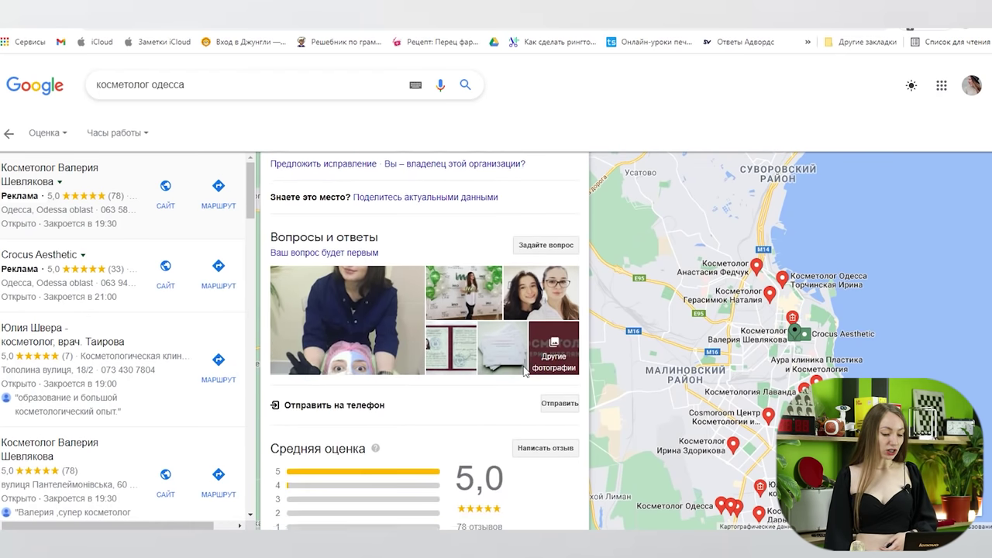